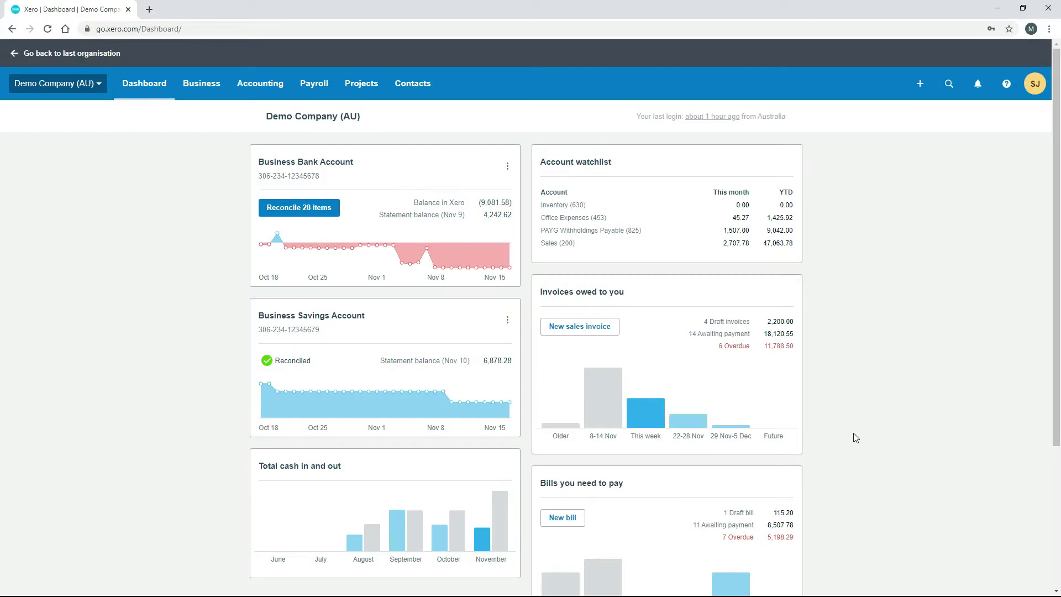
pyautogui.scroll(-3, 851, 437)
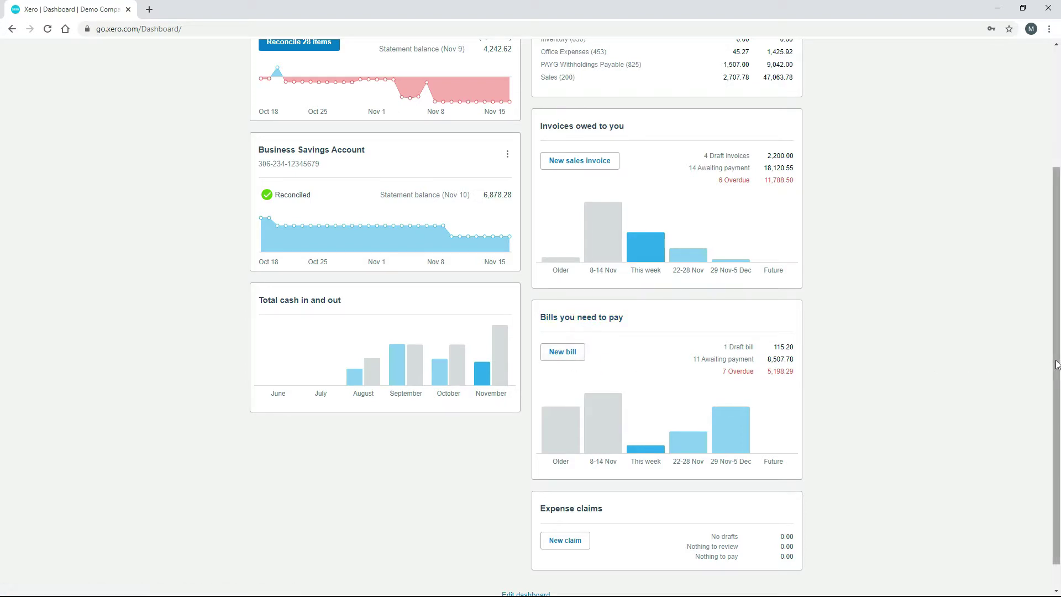
pyautogui.moveTo(1055, 367); pyautogui.dragTo(1059, 227)
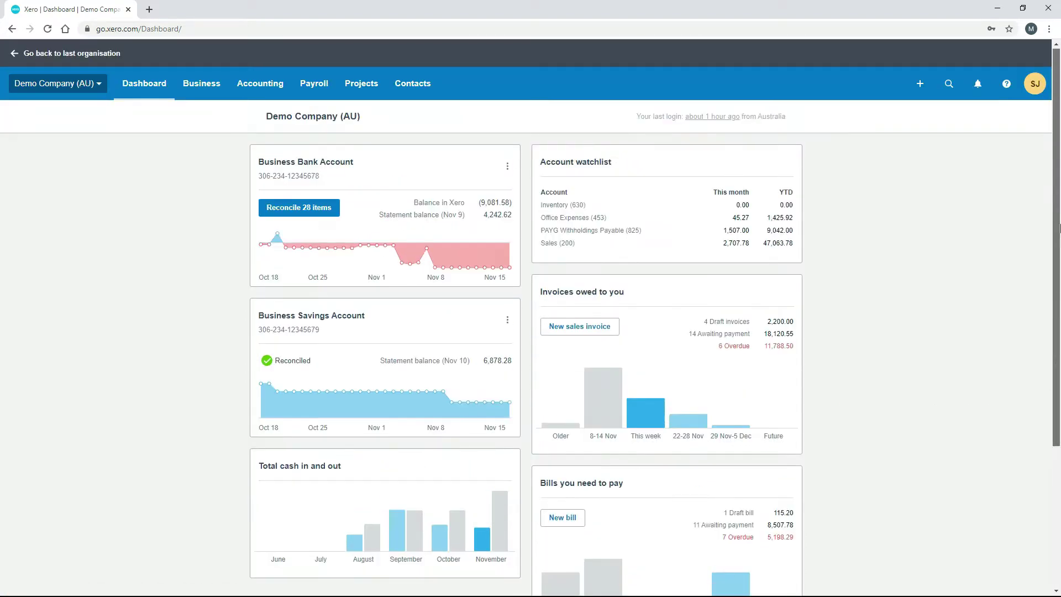
pyautogui.click(920, 87)
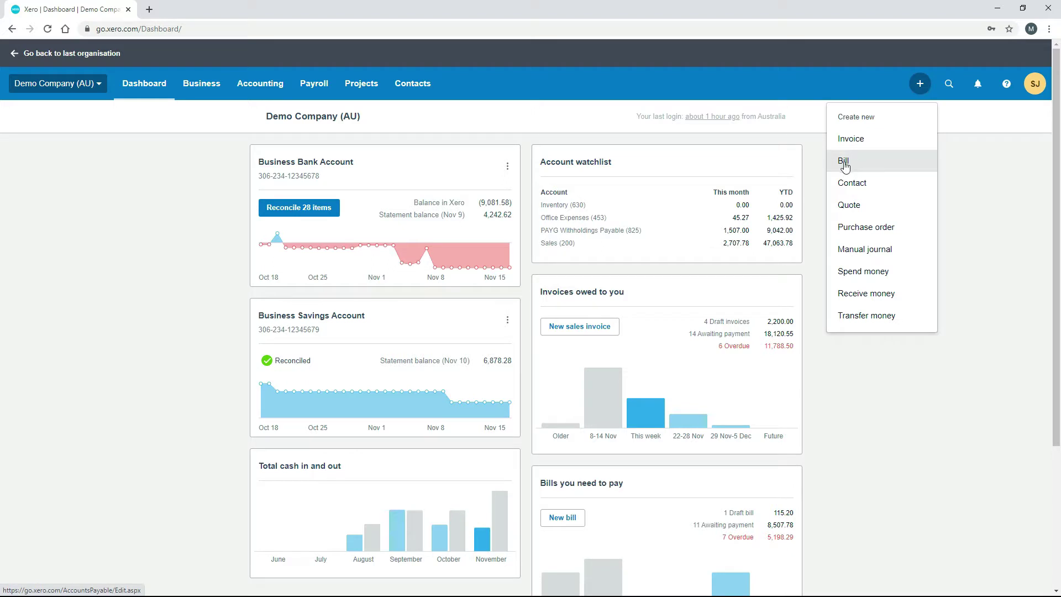
pyautogui.click(188, 212)
# Step: Start a new bill from the Bills to pay list
pyautogui.click(211, 95)
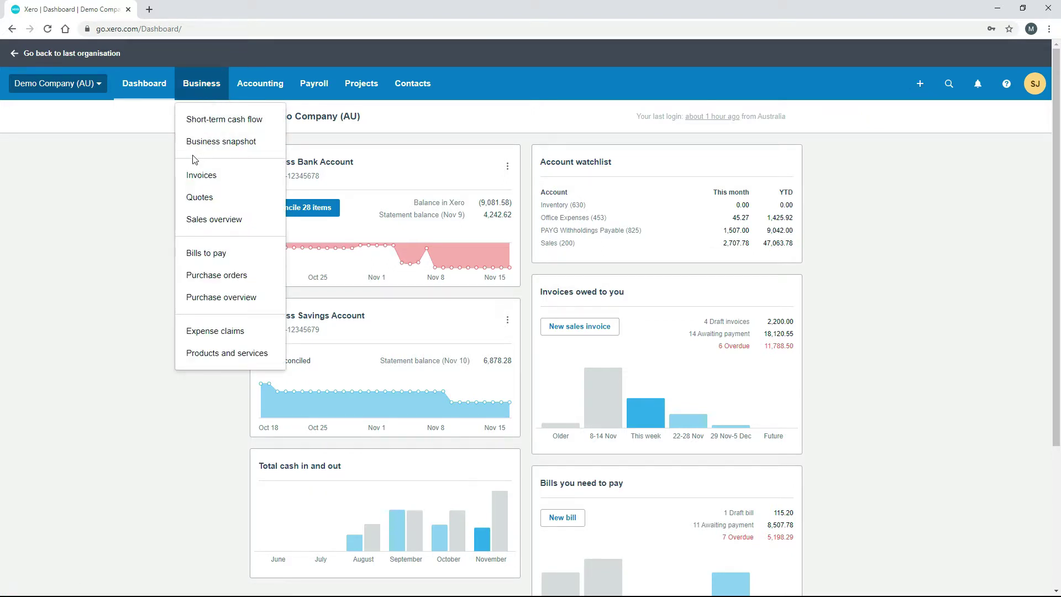
pyautogui.click(218, 254)
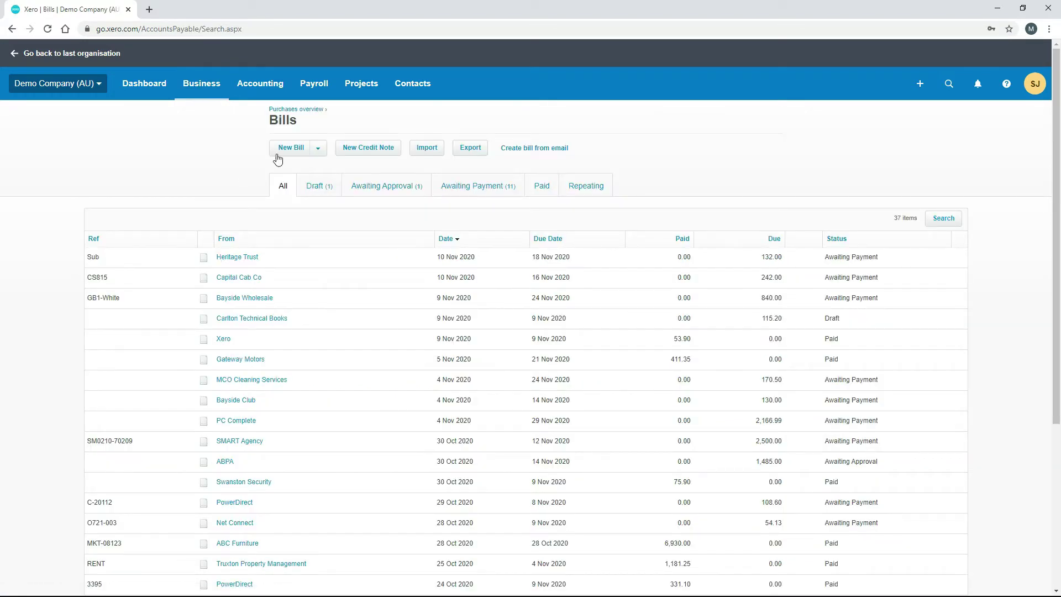
pyautogui.click(300, 154)
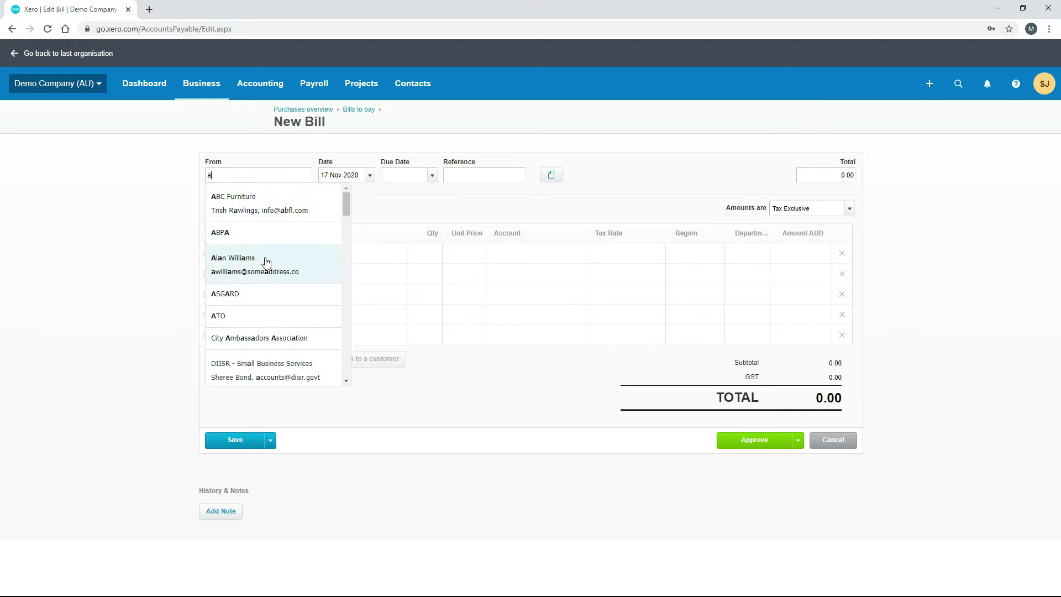
pyautogui.write('b')
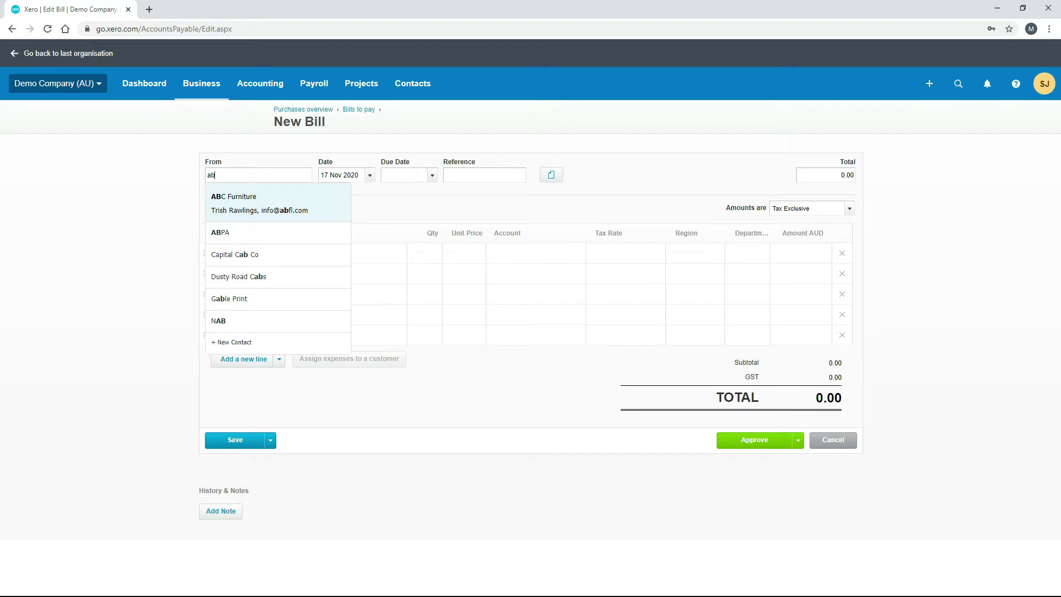
pyautogui.press('BackSpace')
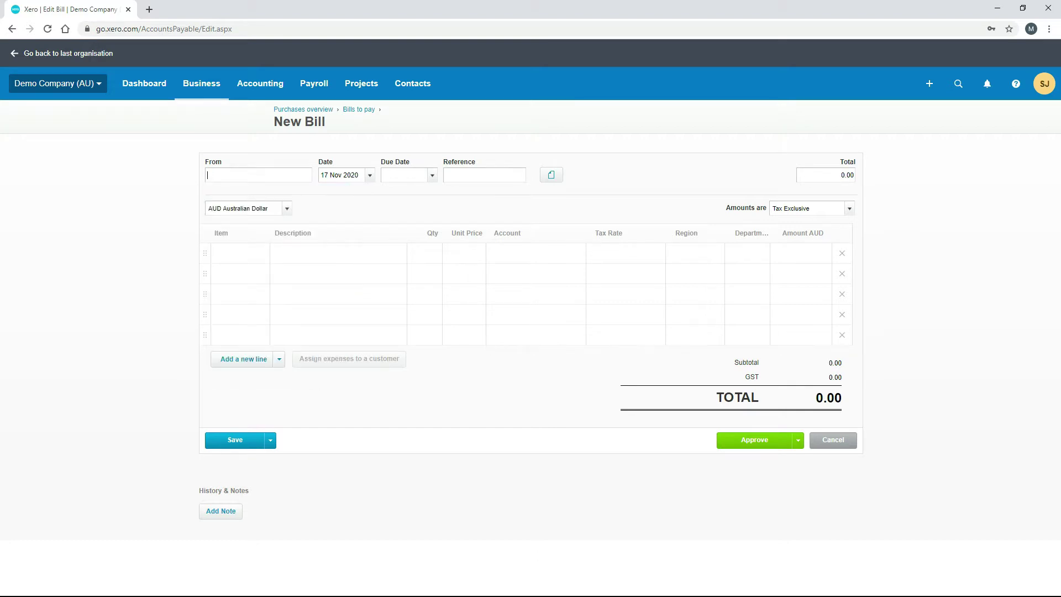
pyautogui.write('zi')
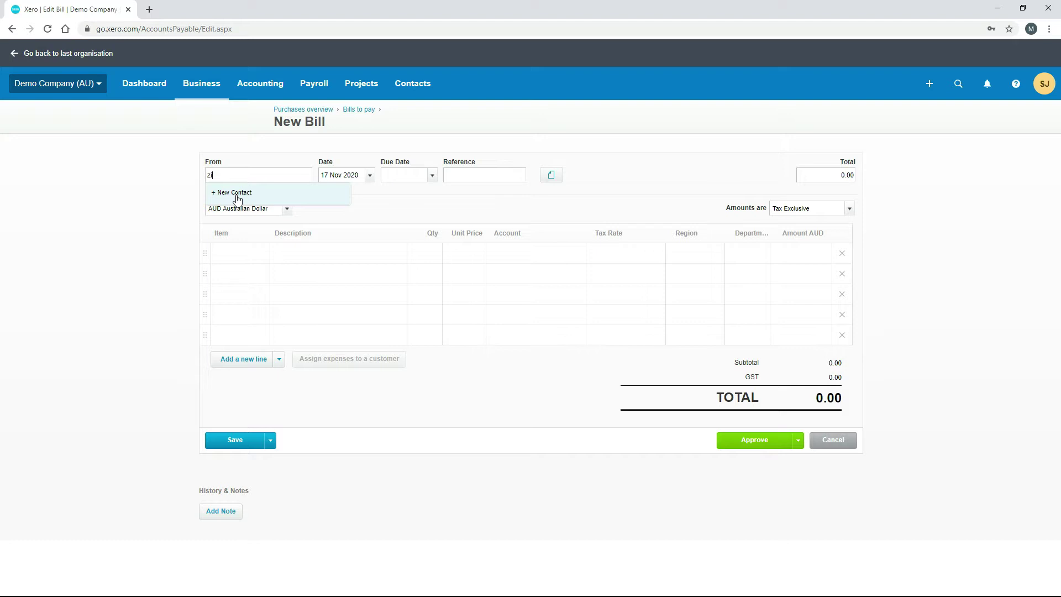
pyautogui.press('BackSpace')
pyautogui.press('BackSpace')
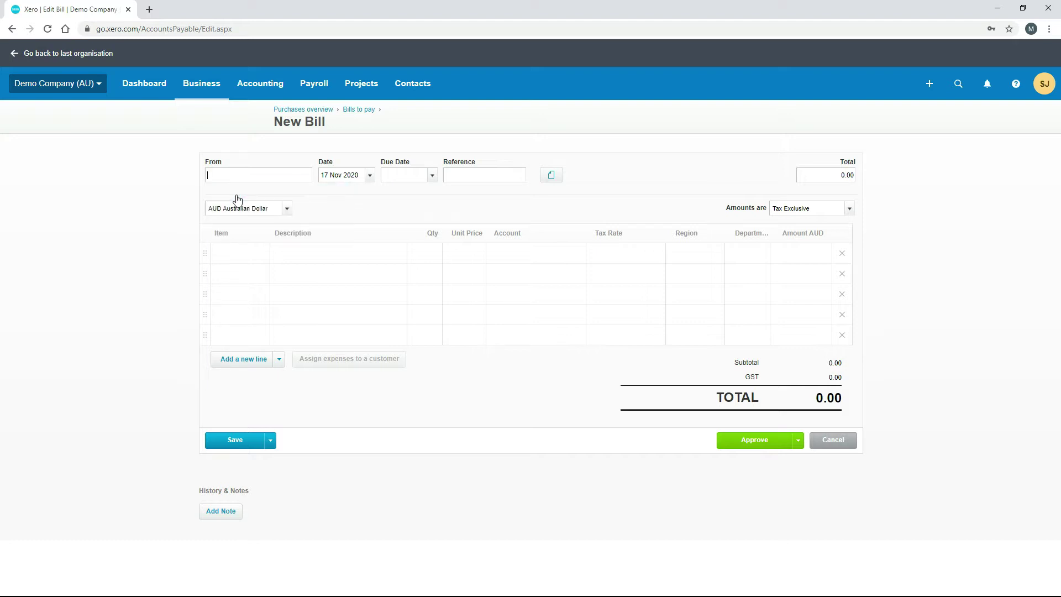
# Step: Find the existing contact Capital Cab Co and set it as the supplier of the new bill
pyautogui.write('ca')
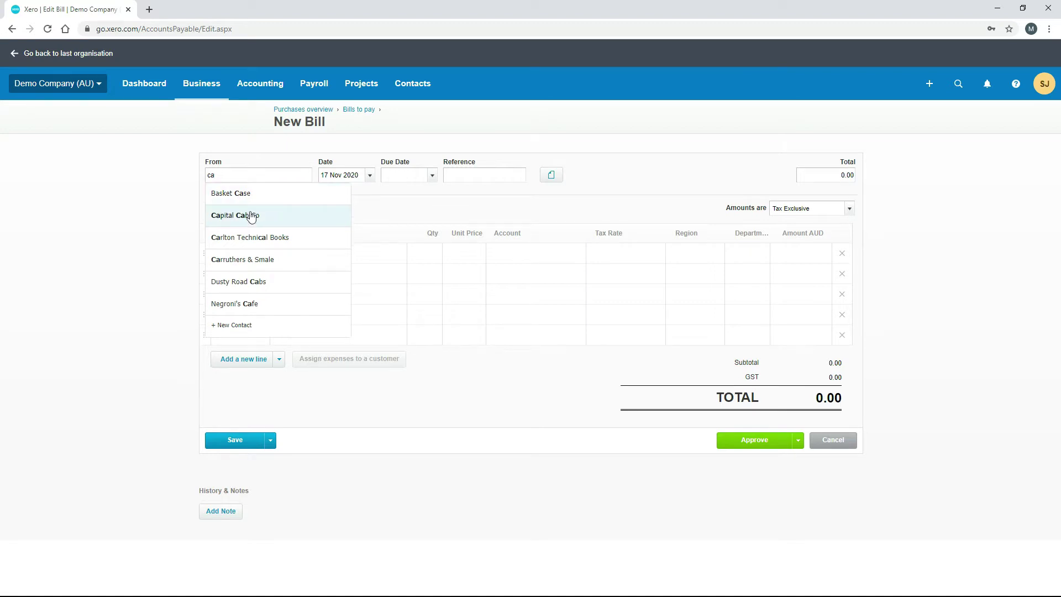
pyautogui.click(284, 220)
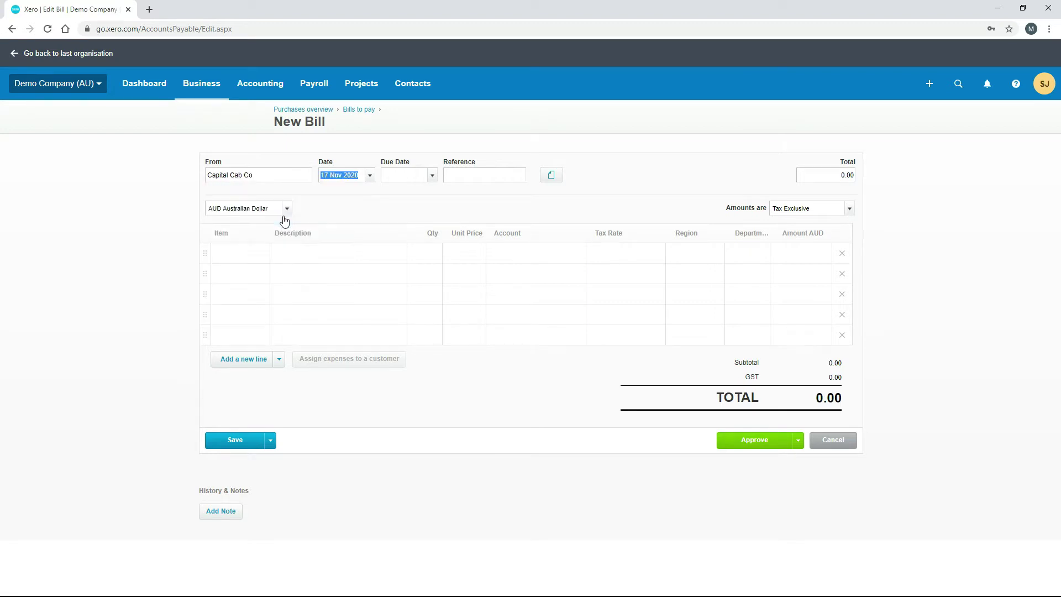
pyautogui.click(335, 195)
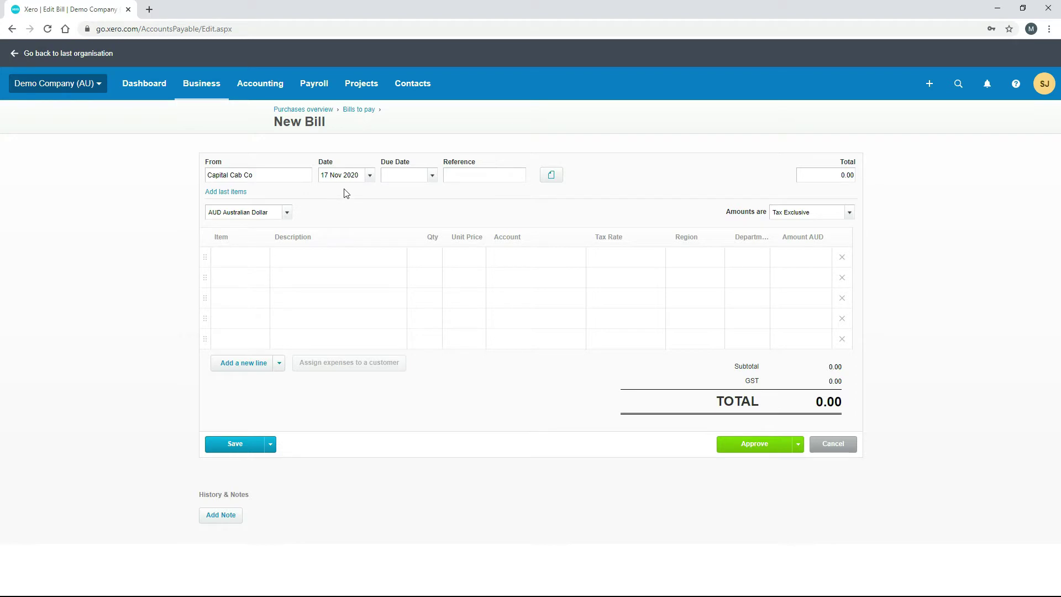
# Step: Set the bill's due date to 24 Nov 2020 and its reference to A-987
pyautogui.click(370, 177)
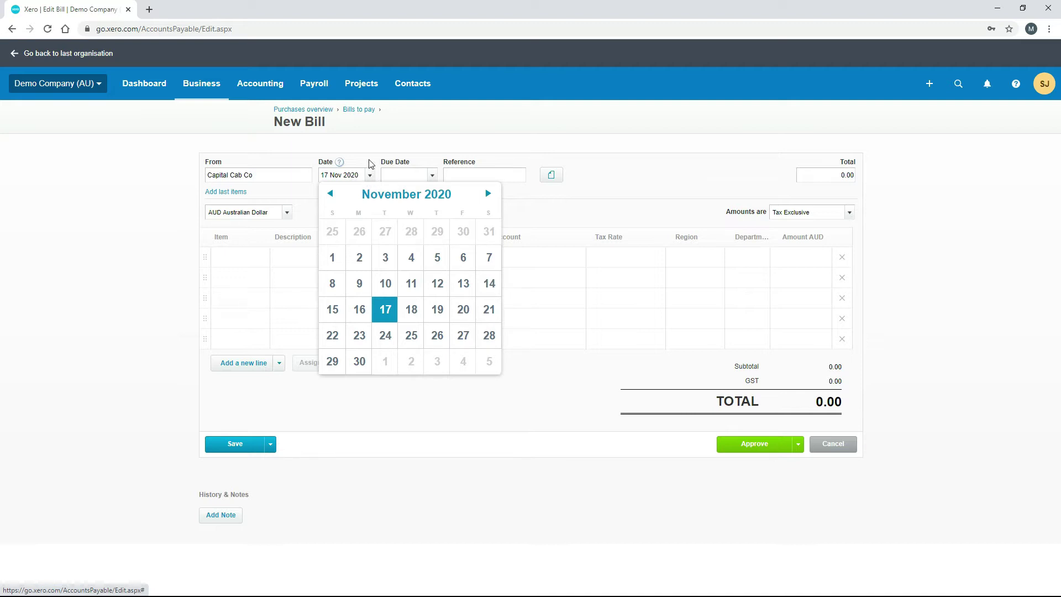
pyautogui.click(370, 160)
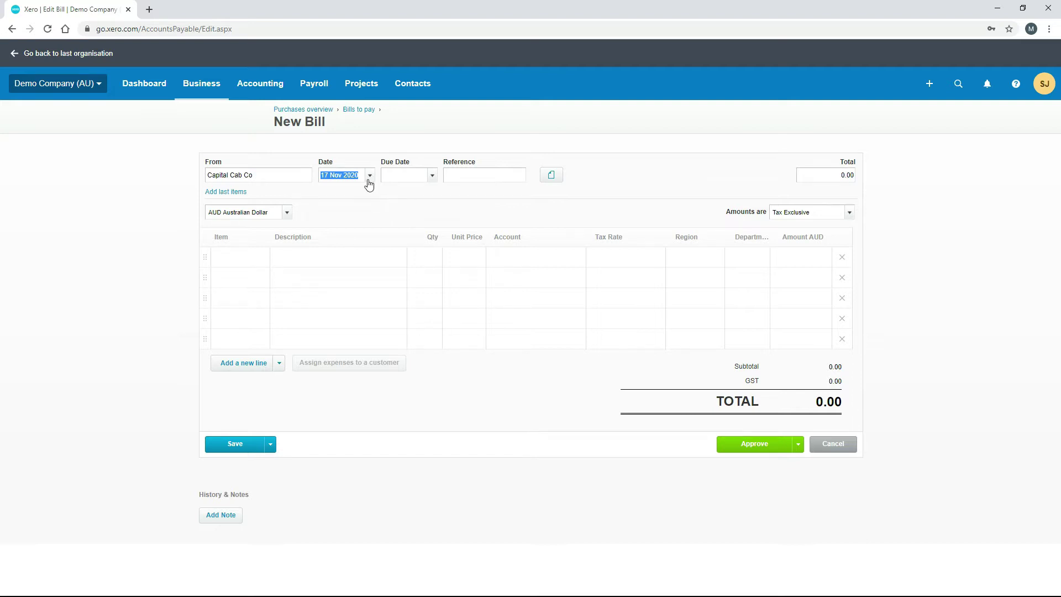
pyautogui.click(433, 177)
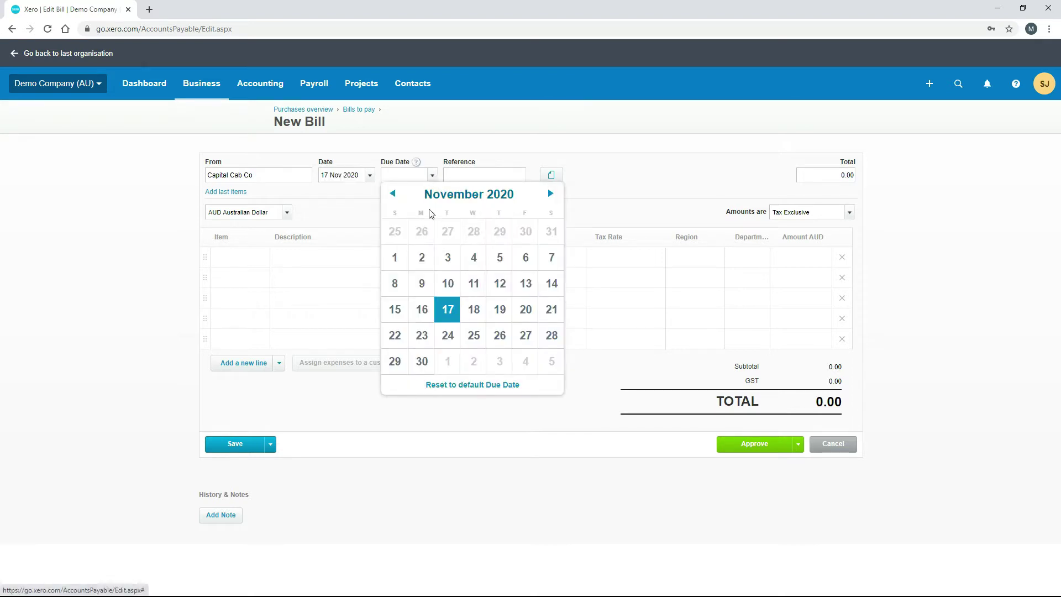
pyautogui.click(449, 338)
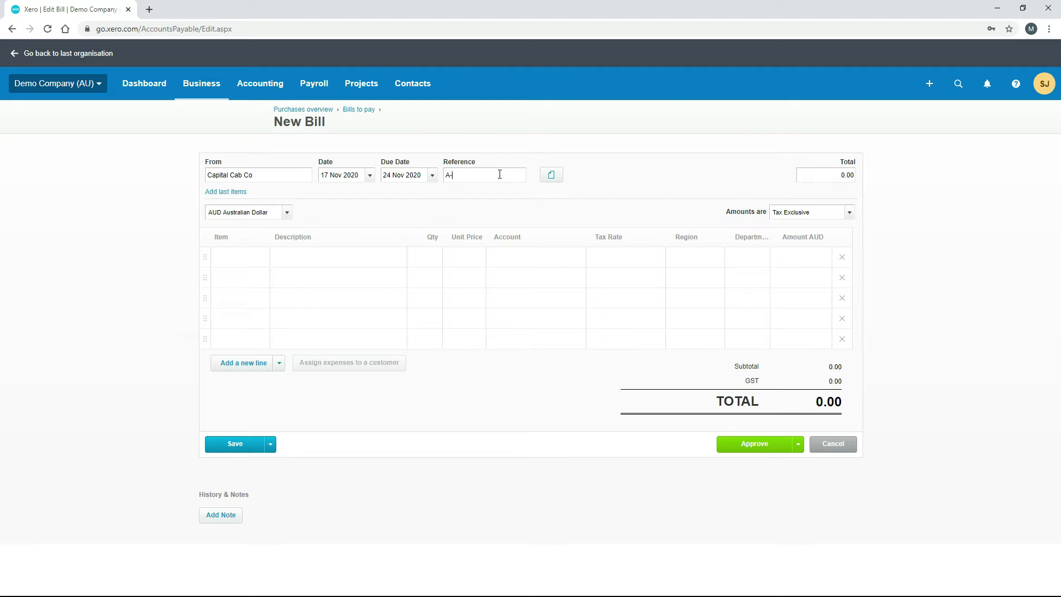
pyautogui.write('987')
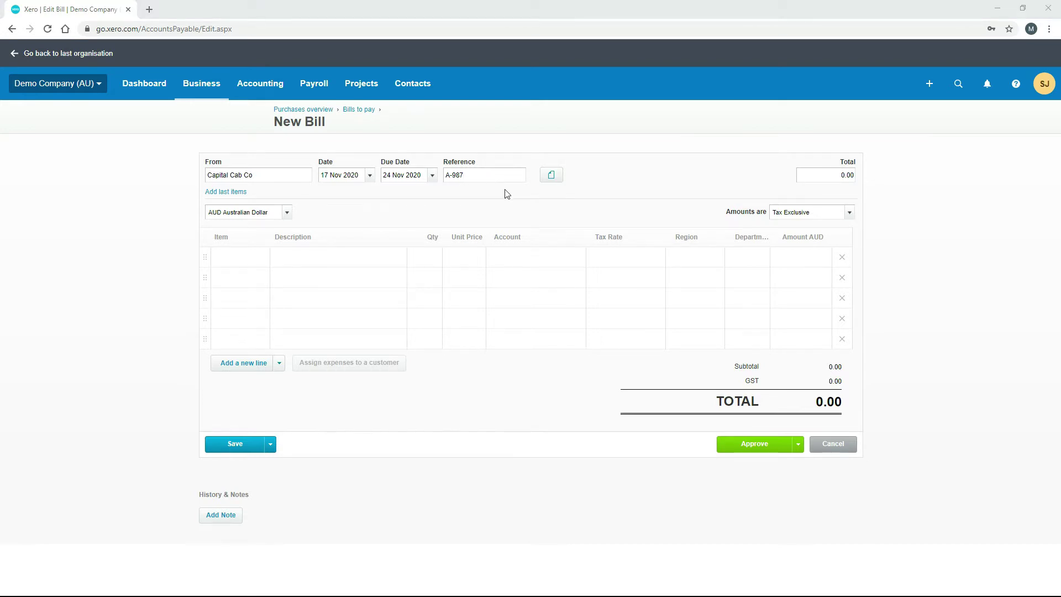
# Step: Upload file.txt from the Downloads folder as a related file of the bill and check the attachment list
pyautogui.click(551, 177)
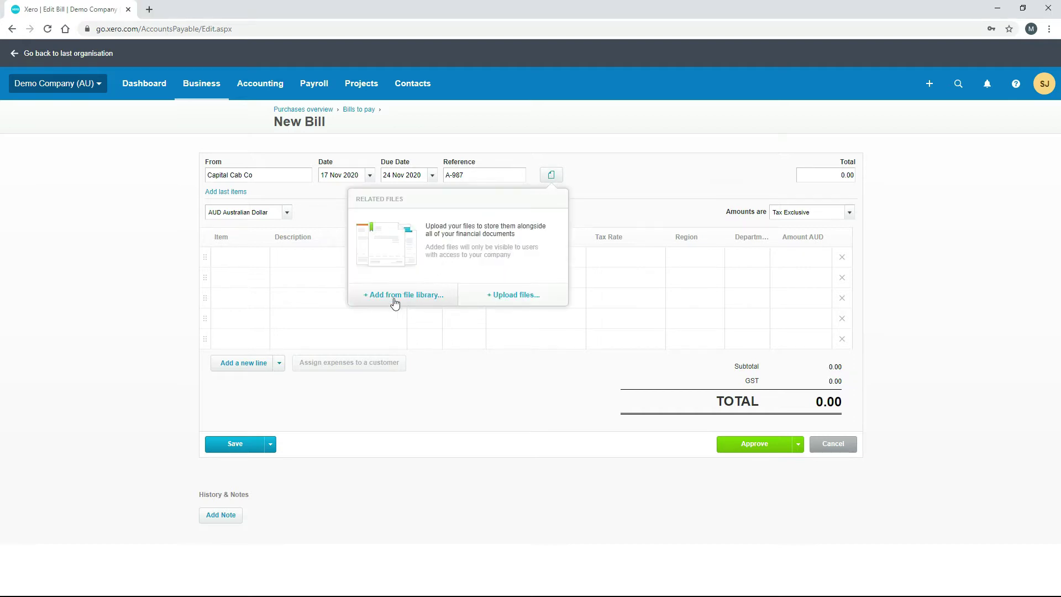
pyautogui.click(518, 295)
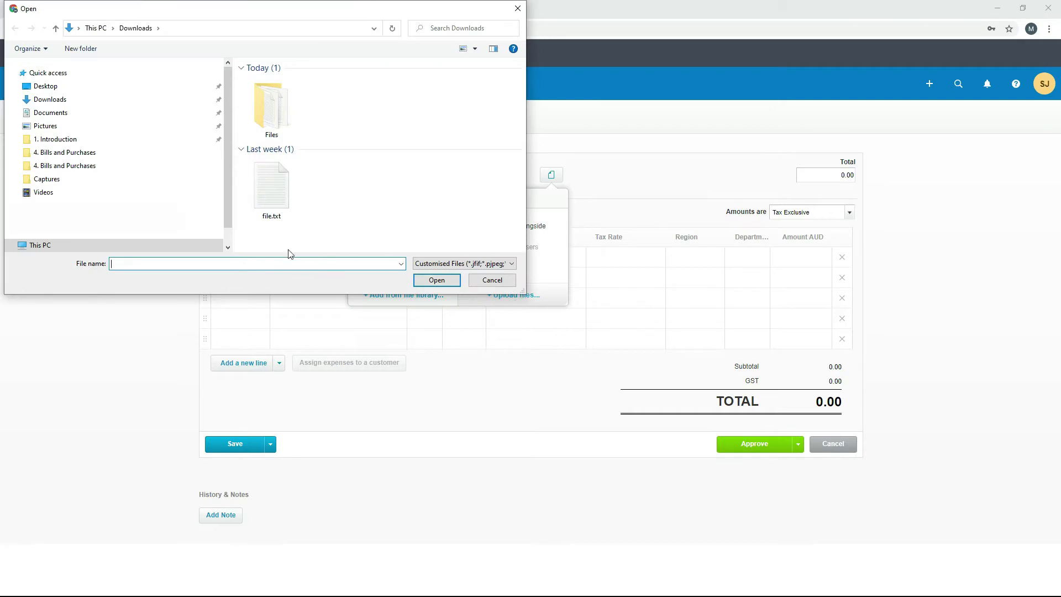
pyautogui.doubleClick(278, 197)
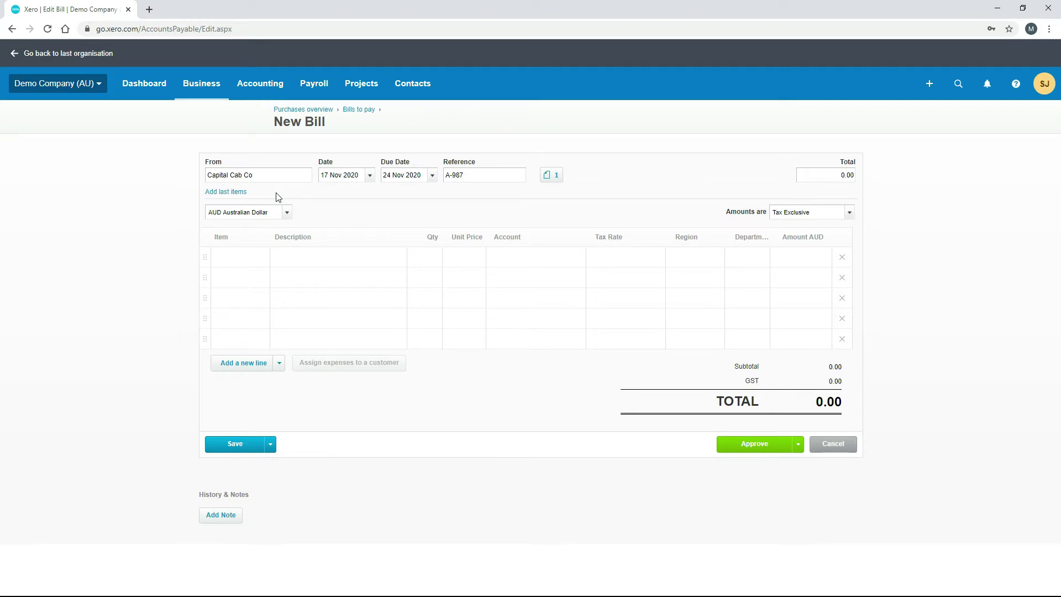
pyautogui.click(554, 178)
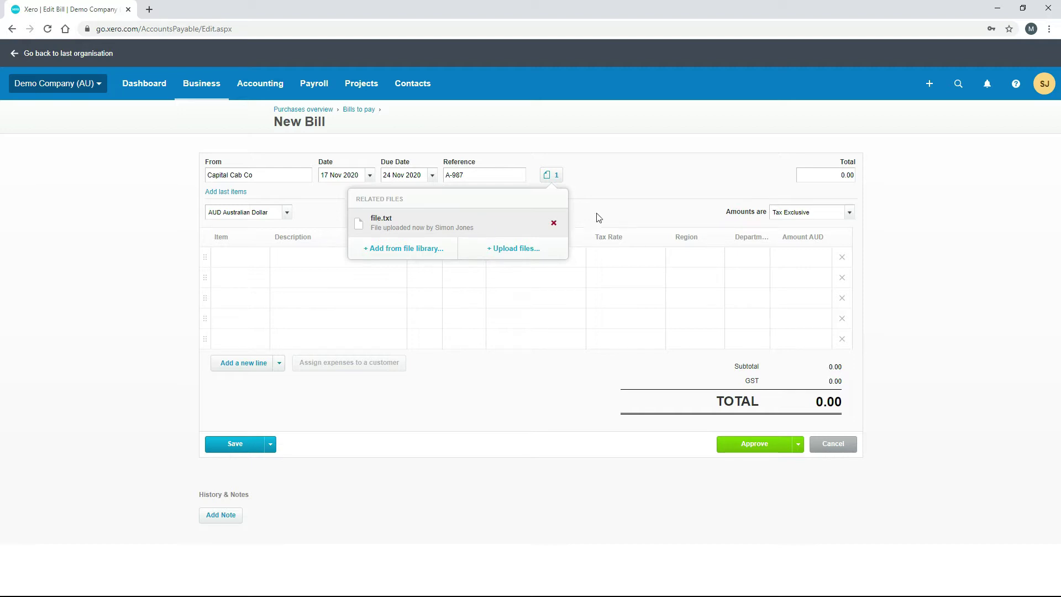
pyautogui.click(639, 180)
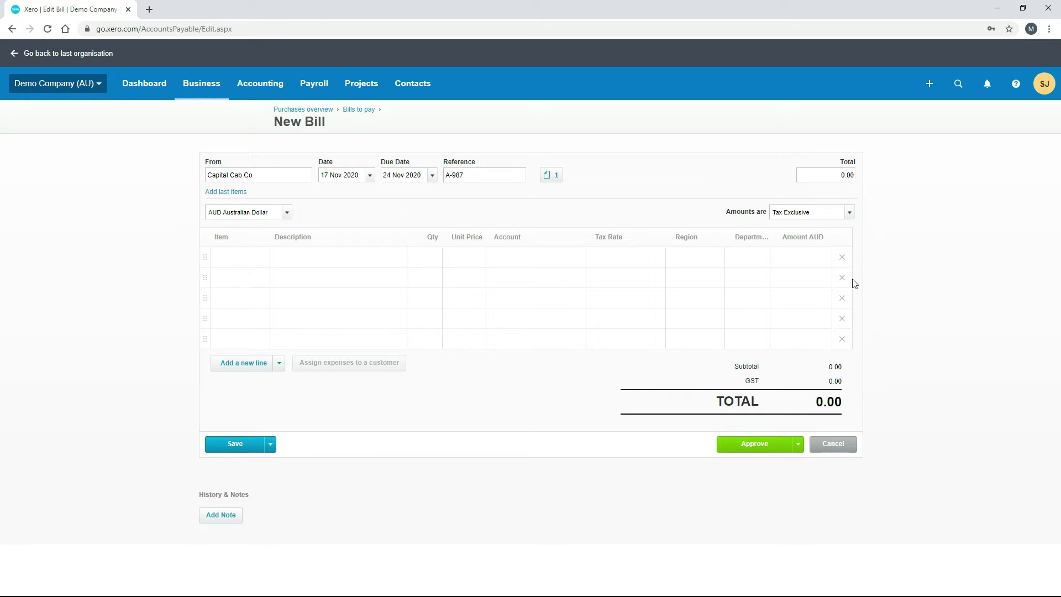
# Step: Enter 100 as the bill's total and choose AUD Australian Dollar as its currency
pyautogui.click(843, 175)
pyautogui.write('100')
pyautogui.click(286, 217)
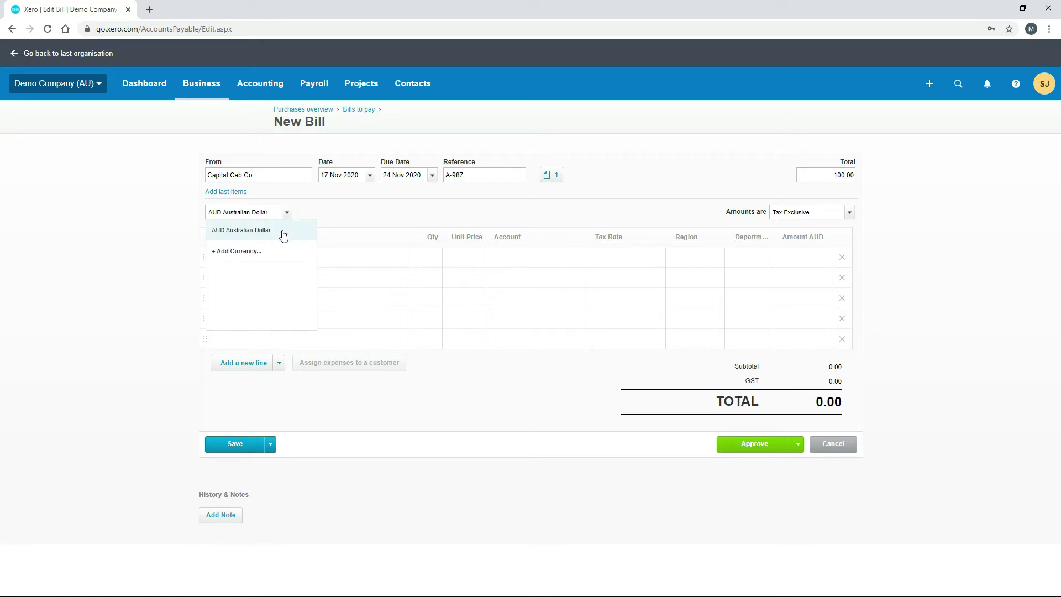
pyautogui.click(282, 236)
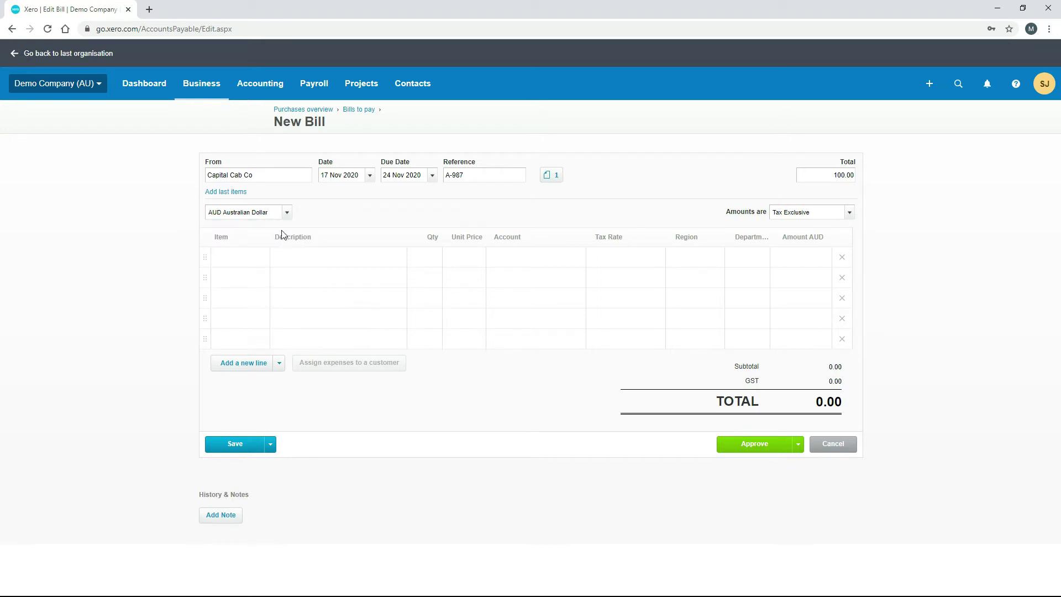
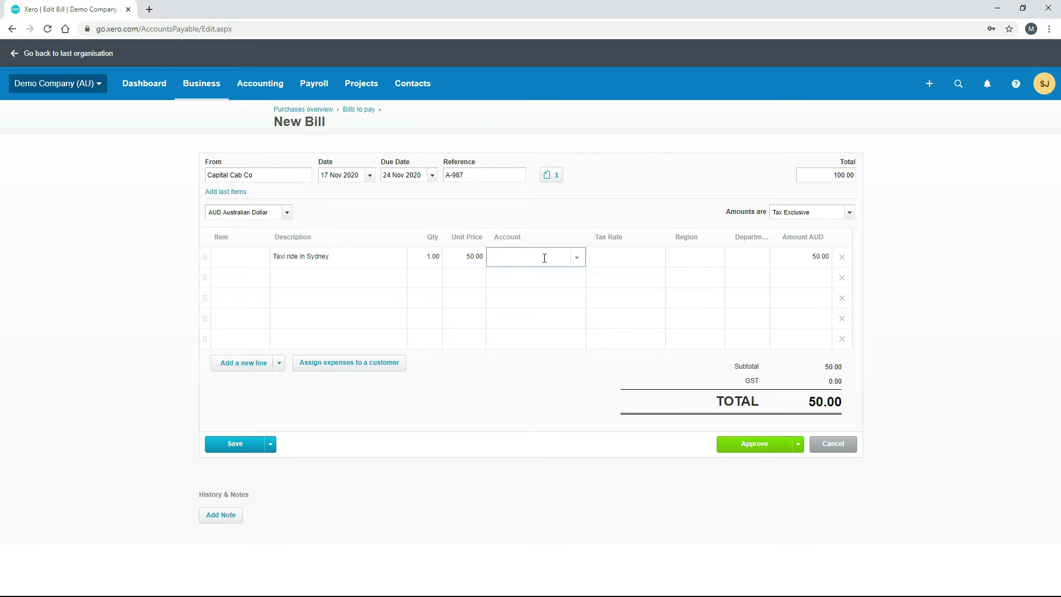
# Step: Assign the account 493 - Travel - National to the "Taxi ride in Sydney" line
pyautogui.click(576, 261)
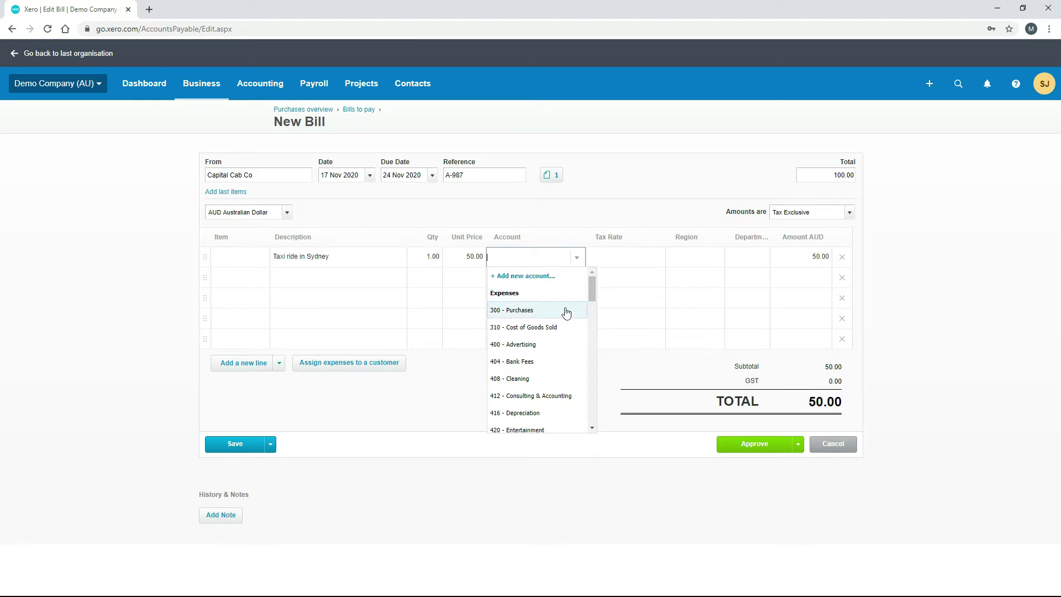
pyautogui.moveTo(592, 283)
pyautogui.mouseDown()
pyautogui.moveTo(593, 339)
pyautogui.moveTo(592, 279)
pyautogui.mouseUp()
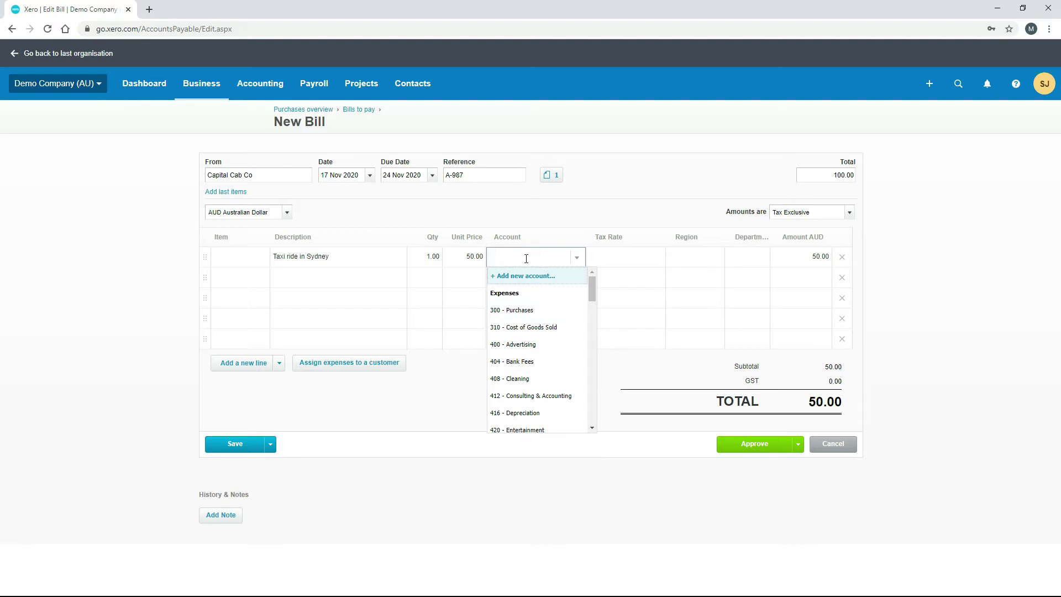
pyautogui.write('41')
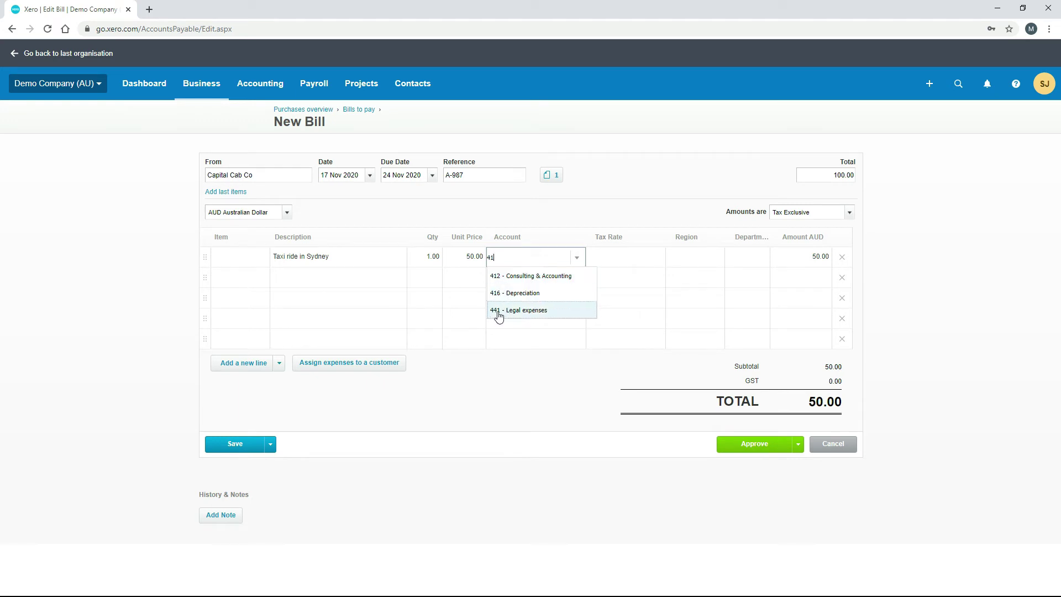
pyautogui.press('BackSpace')
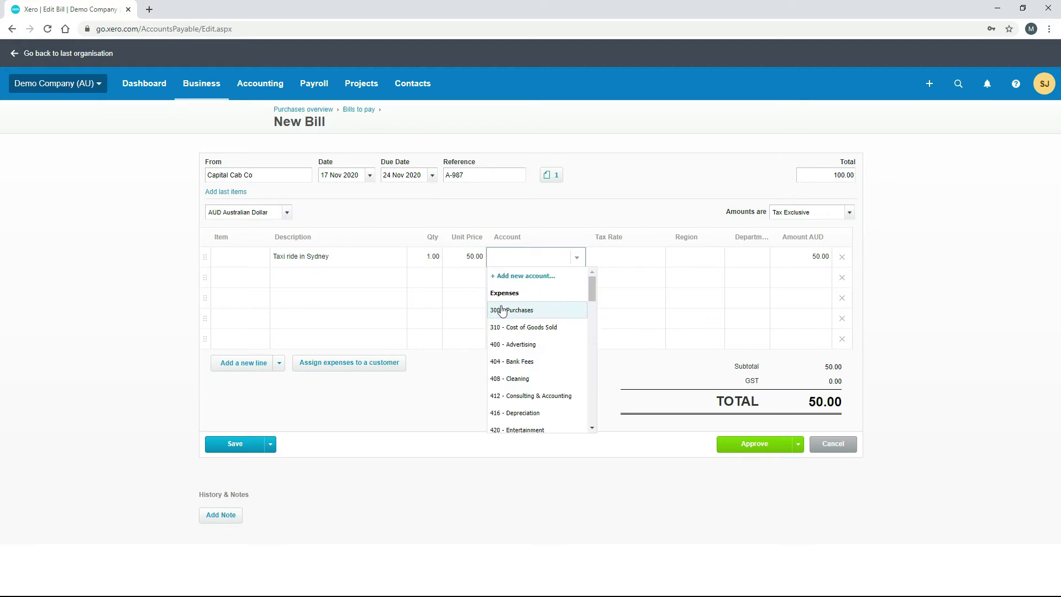
pyautogui.write('tr')
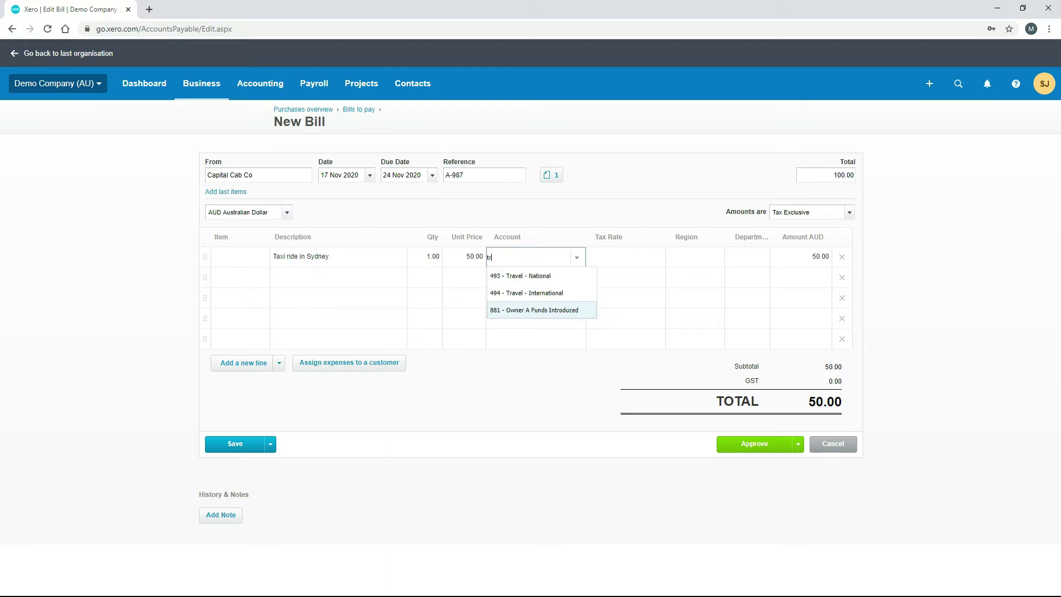
pyautogui.click(533, 283)
pyautogui.click(940, 279)
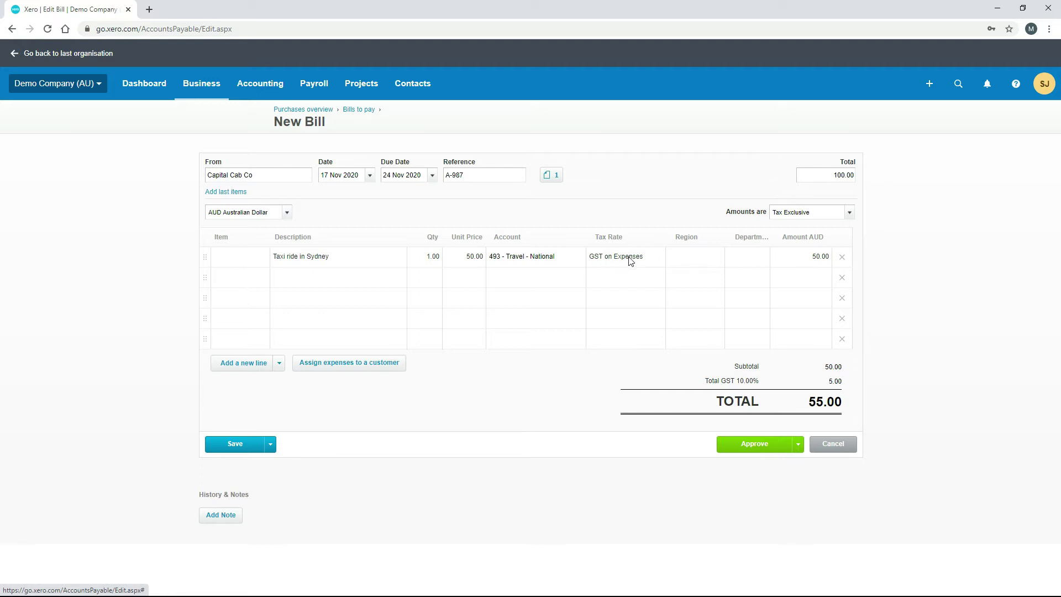
# Step: Duplicate the bill's browser tab and open the Chart of accounts in the copy
pyautogui.rightClick(94, 8)
pyautogui.click(129, 71)
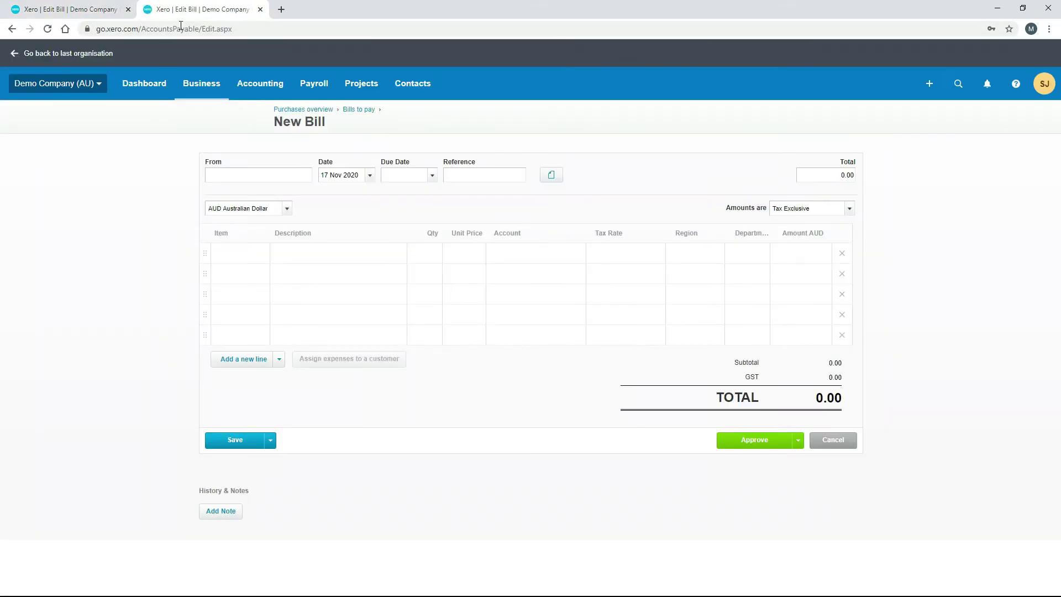
pyautogui.click(258, 88)
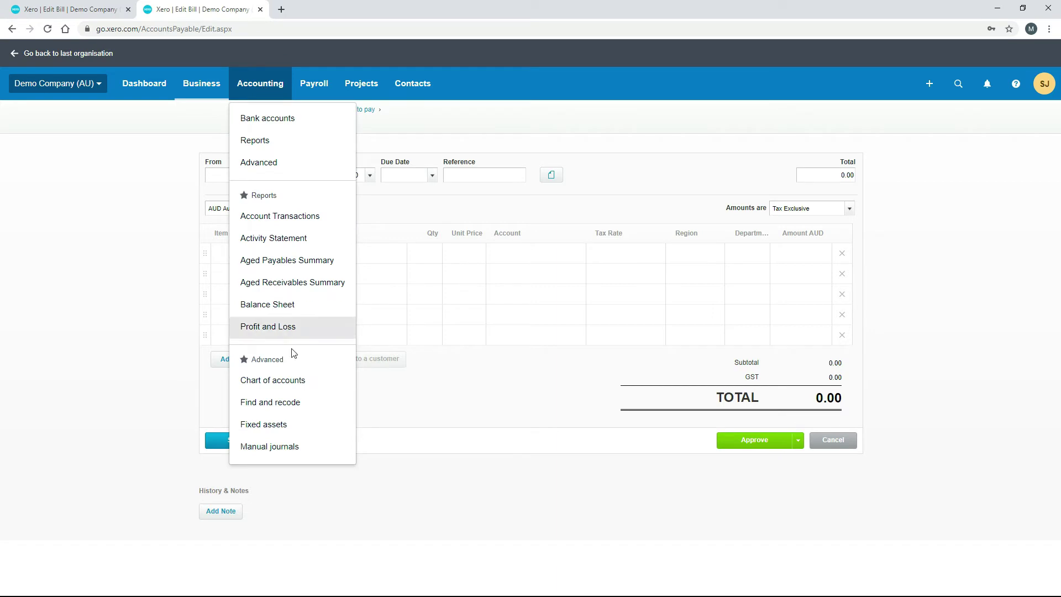
pyautogui.click(299, 380)
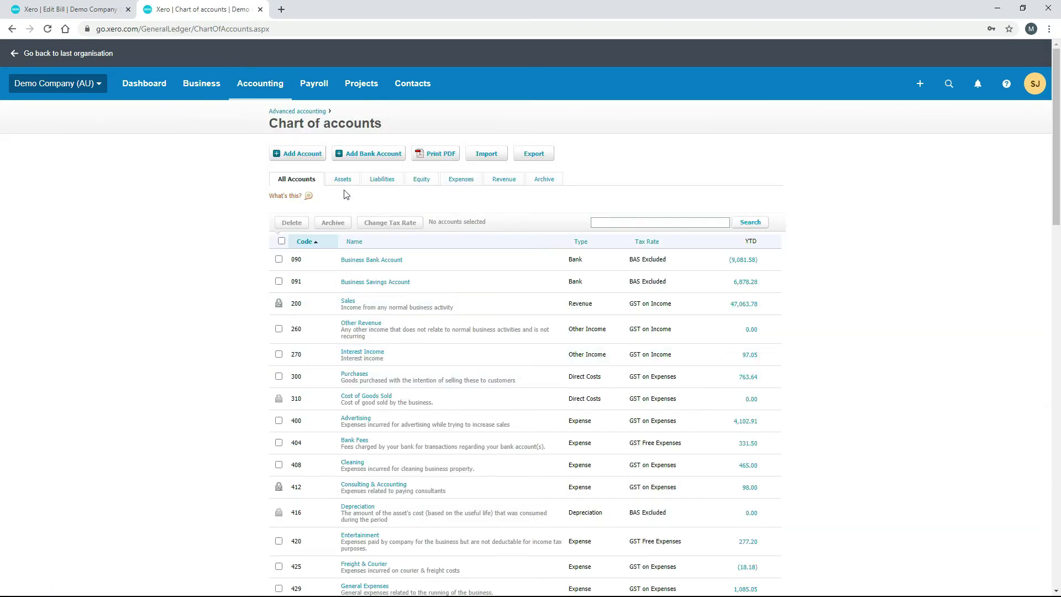
# Step: Look up the tax rate of account 493 Travel - National and review the tax rate options on the bill's taxi ride line
pyautogui.moveTo(1058, 143); pyautogui.dragTo(1035, 355)
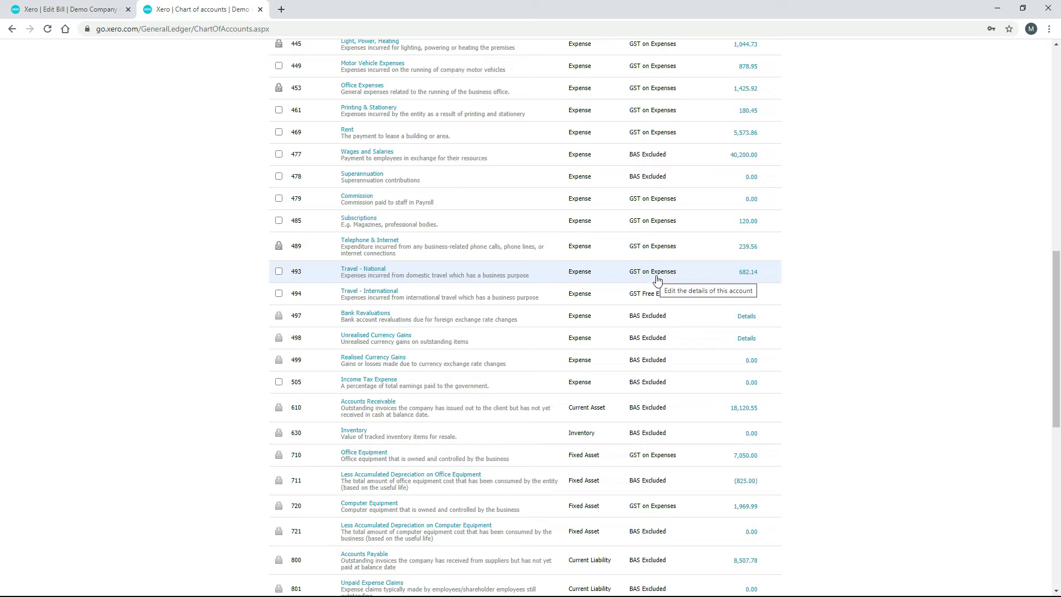
pyautogui.click(71, 10)
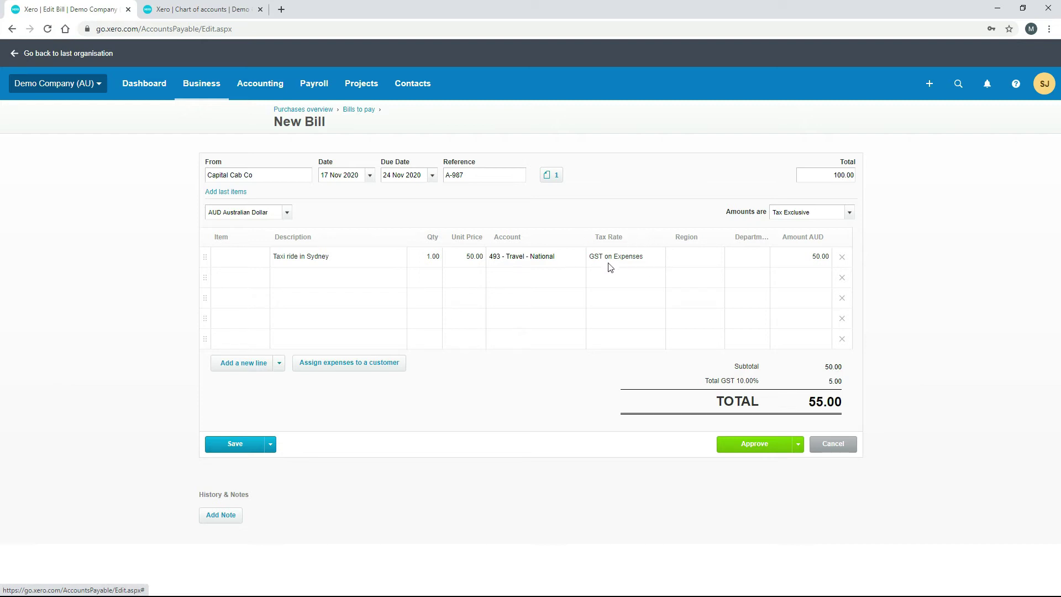
pyautogui.click(663, 262)
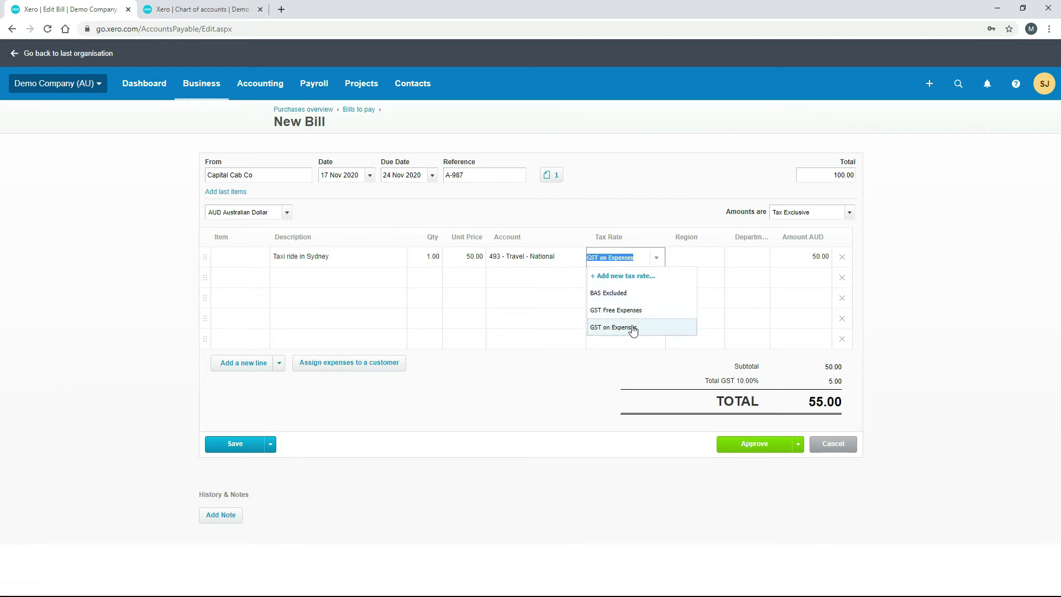
pyautogui.click(899, 277)
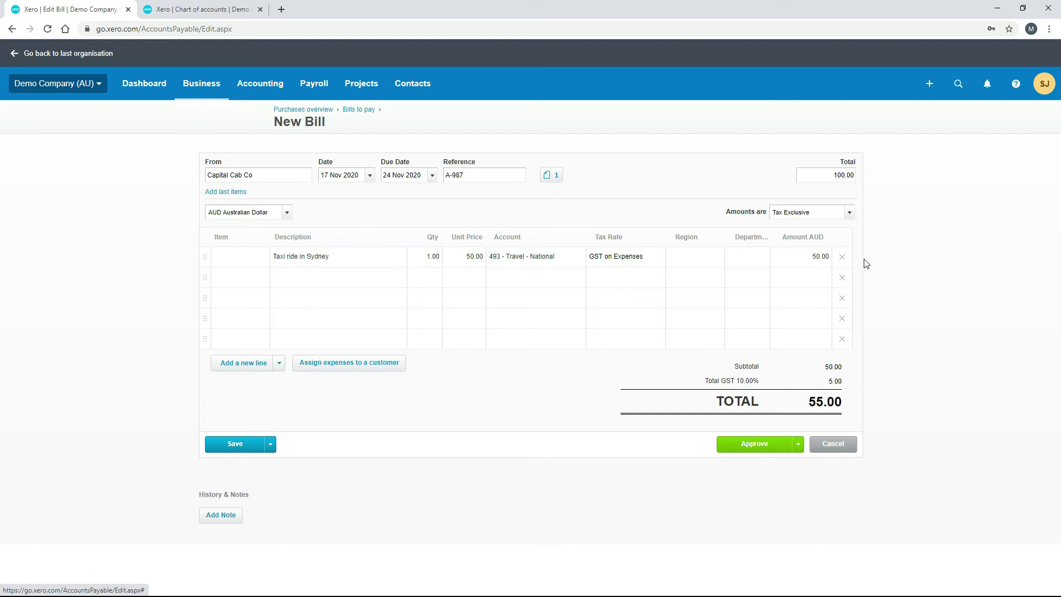
# Step: Set the region to Central and the department to Finance on the "Taxi ride in Sydney" line
pyautogui.click(699, 259)
pyautogui.click(717, 258)
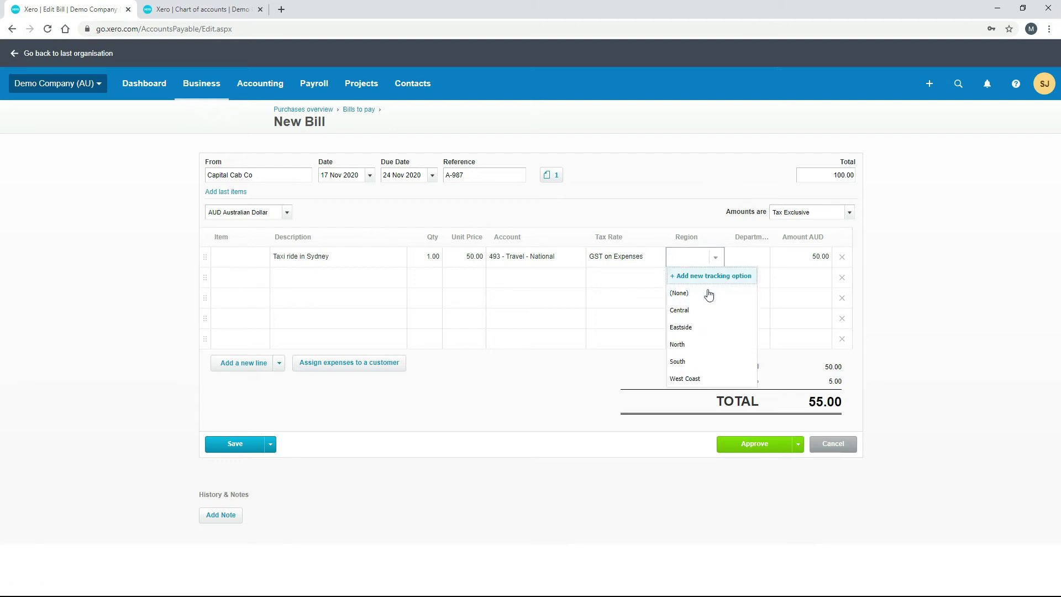
pyautogui.click(704, 313)
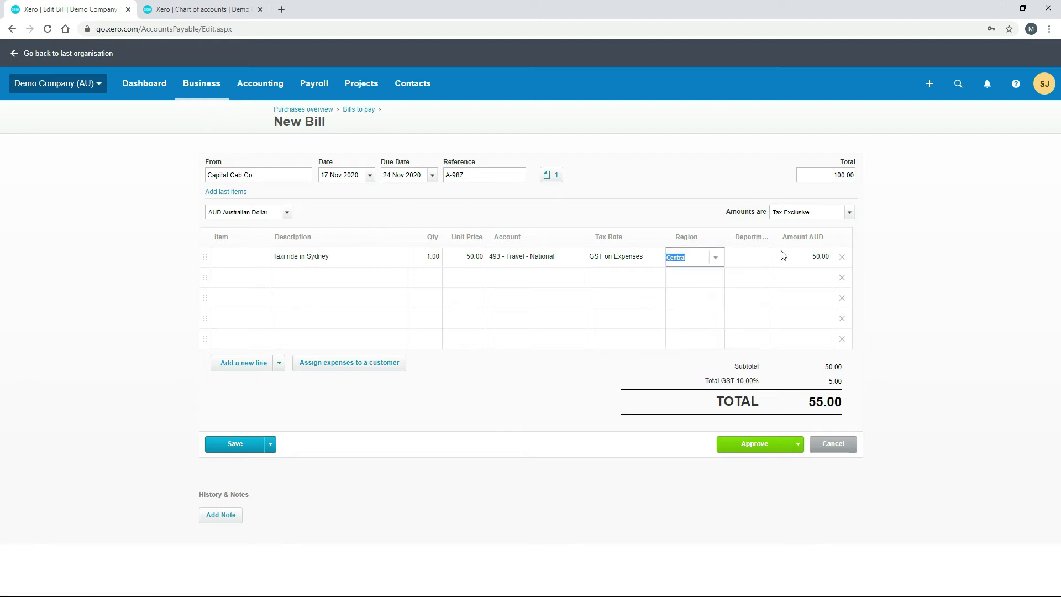
pyautogui.click(766, 261)
pyautogui.click(761, 259)
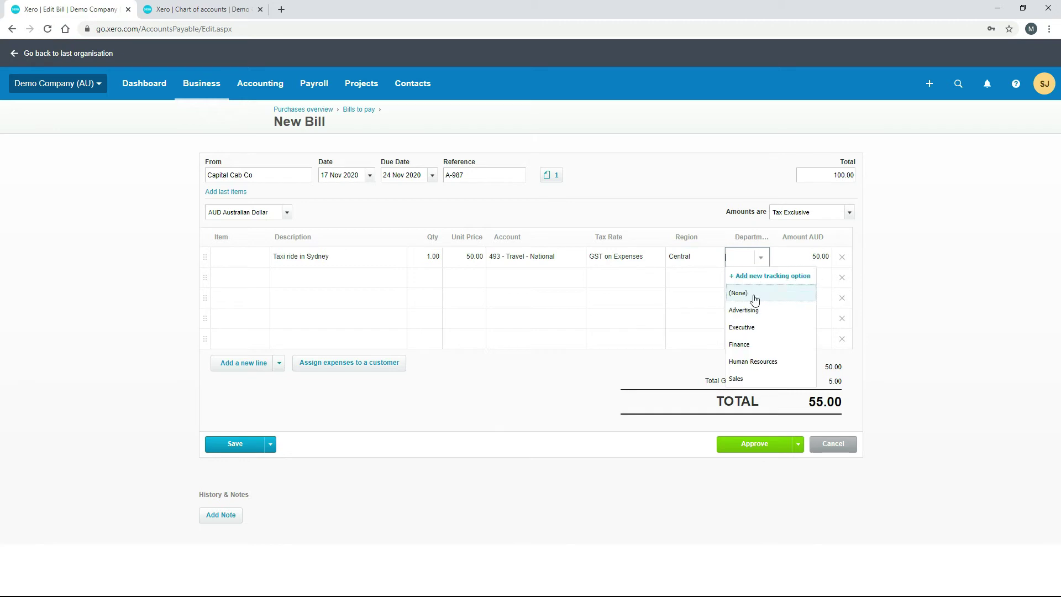
pyautogui.click(758, 347)
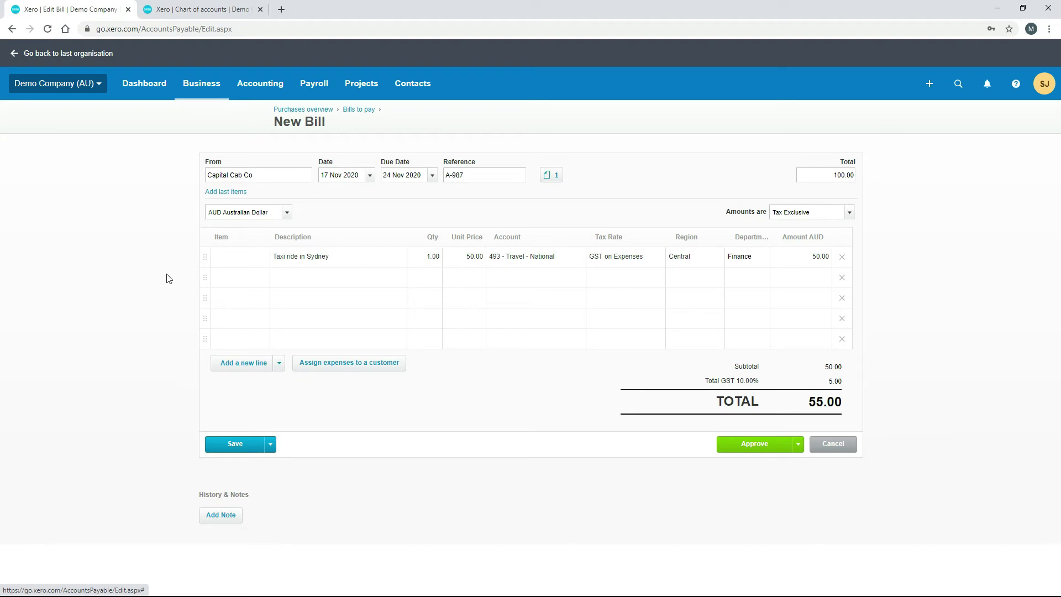
# Step: Add the item "GB9-White: Golf balls - white 9 pack" to the second line of the bill
pyautogui.click(248, 280)
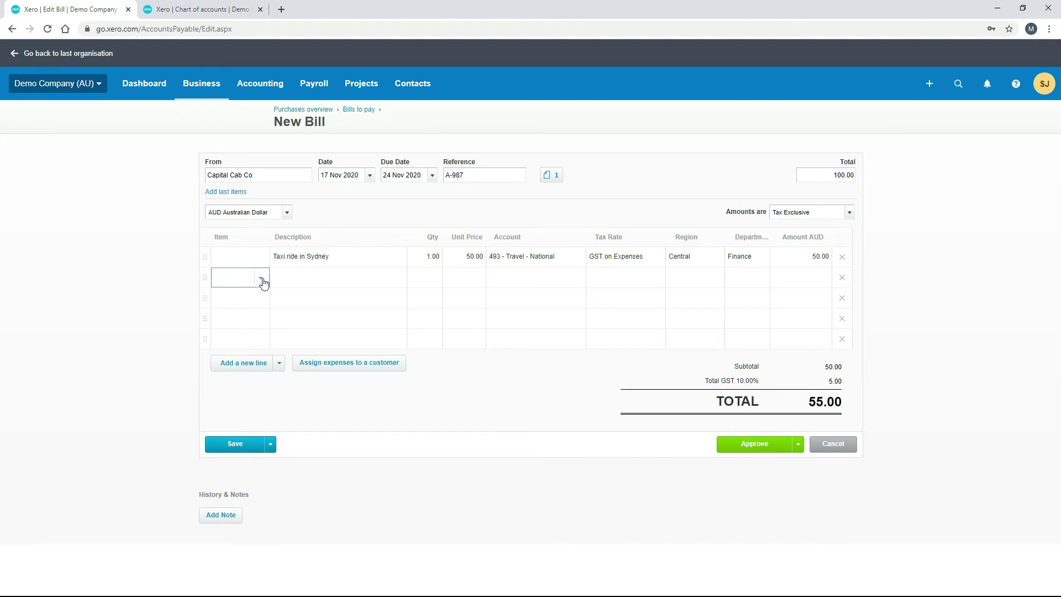
pyautogui.click(262, 279)
pyautogui.moveTo(317, 324); pyautogui.dragTo(314, 343)
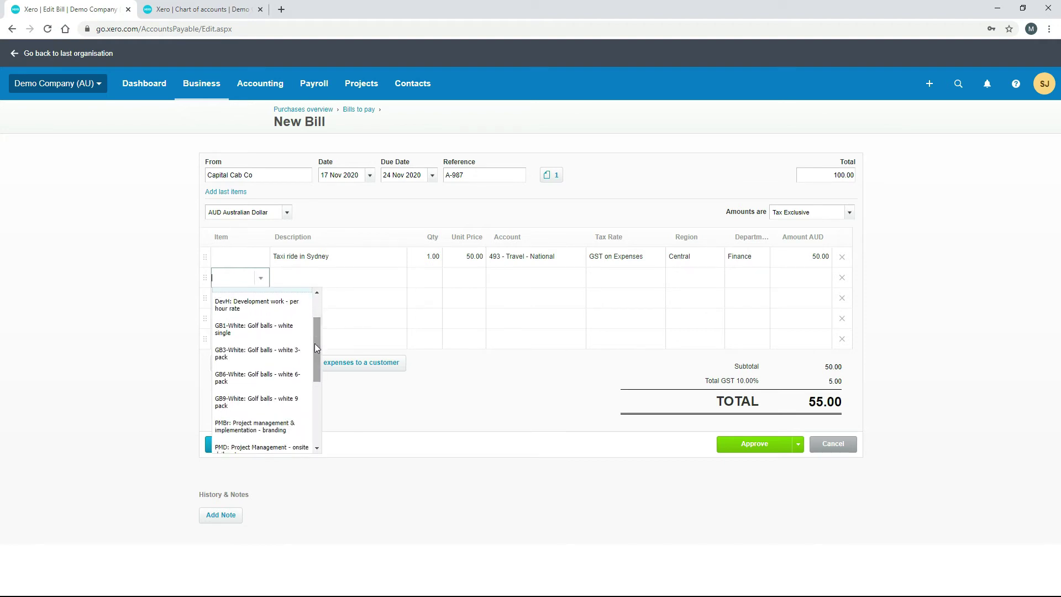
pyautogui.click(273, 408)
pyautogui.click(392, 402)
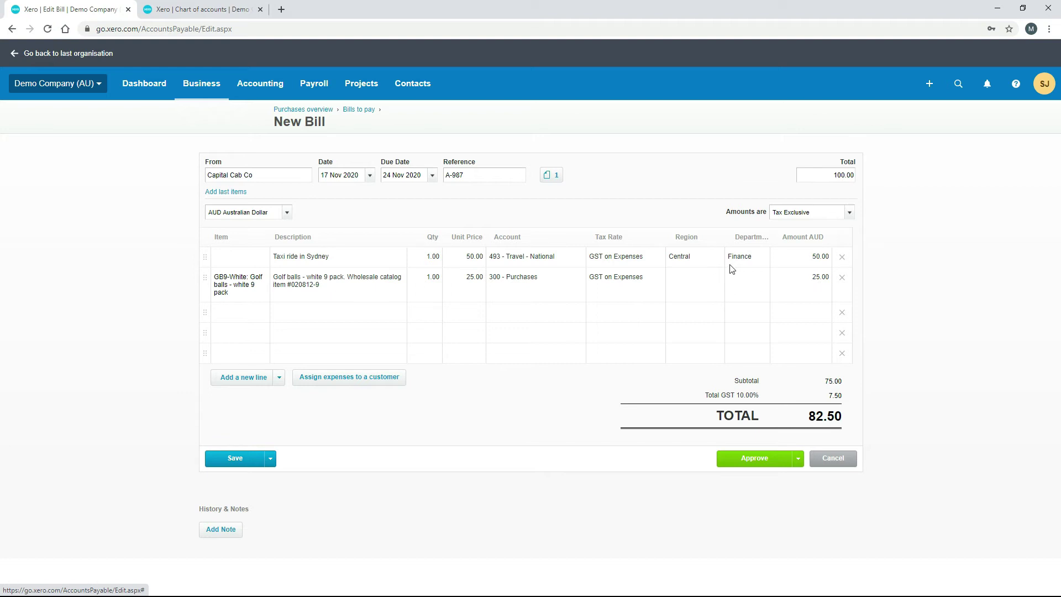
# Step: Check the golf balls line's quantity and unit price against the item's cost price in Products and services, and return to the bill
pyautogui.click(433, 286)
pyautogui.click(476, 286)
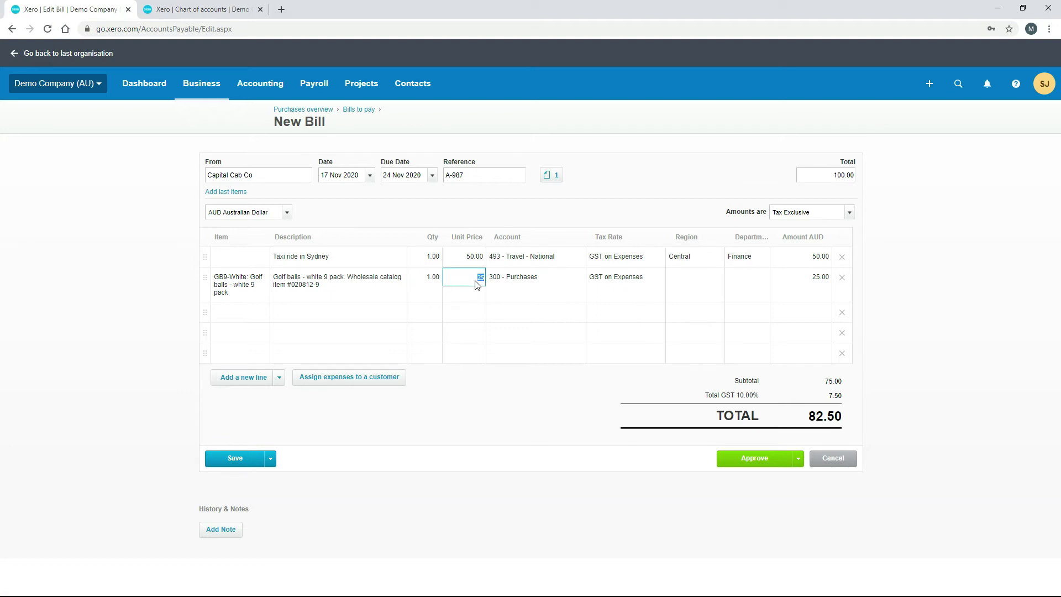
pyautogui.click(484, 393)
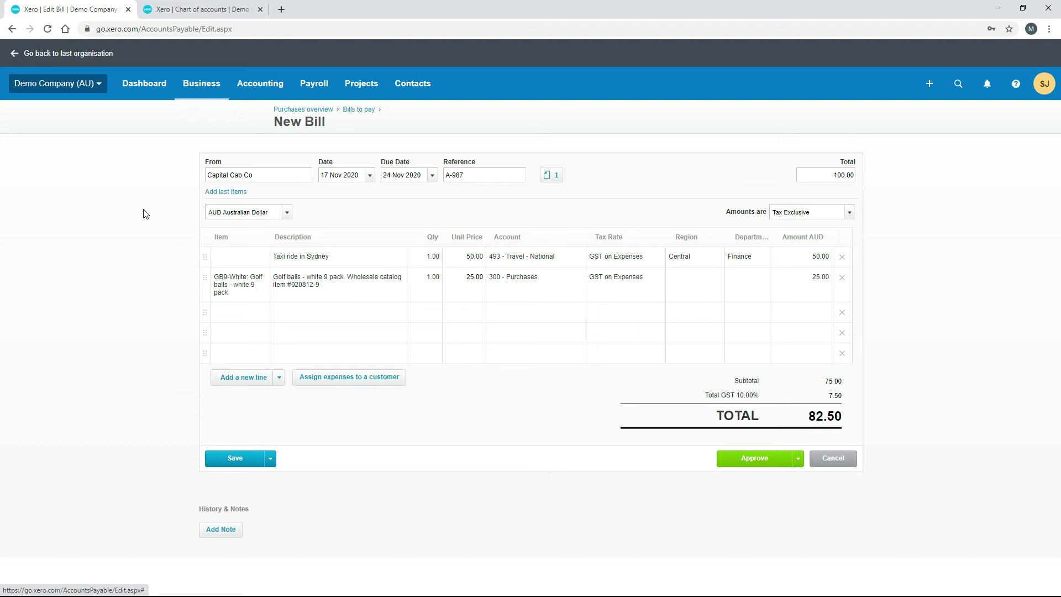
pyautogui.click(205, 9)
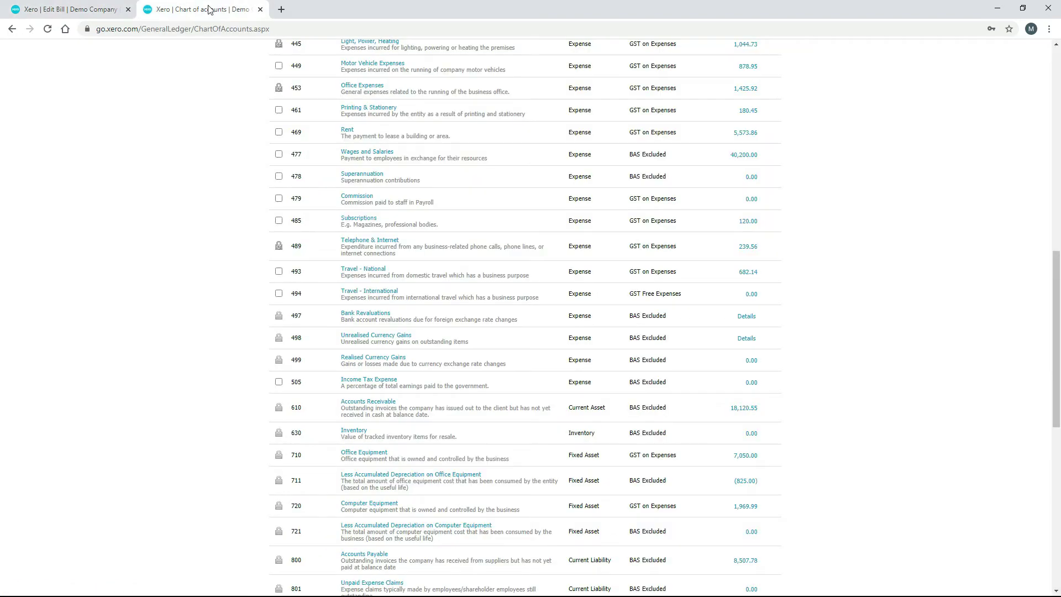
pyautogui.moveTo(1057, 274); pyautogui.dragTo(966, 74)
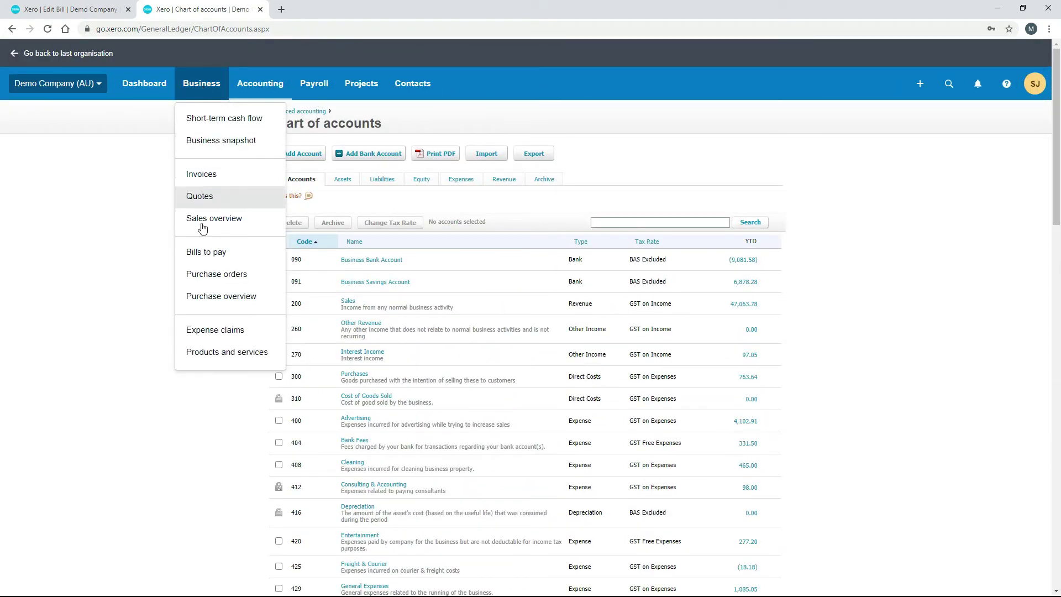
pyautogui.click(212, 354)
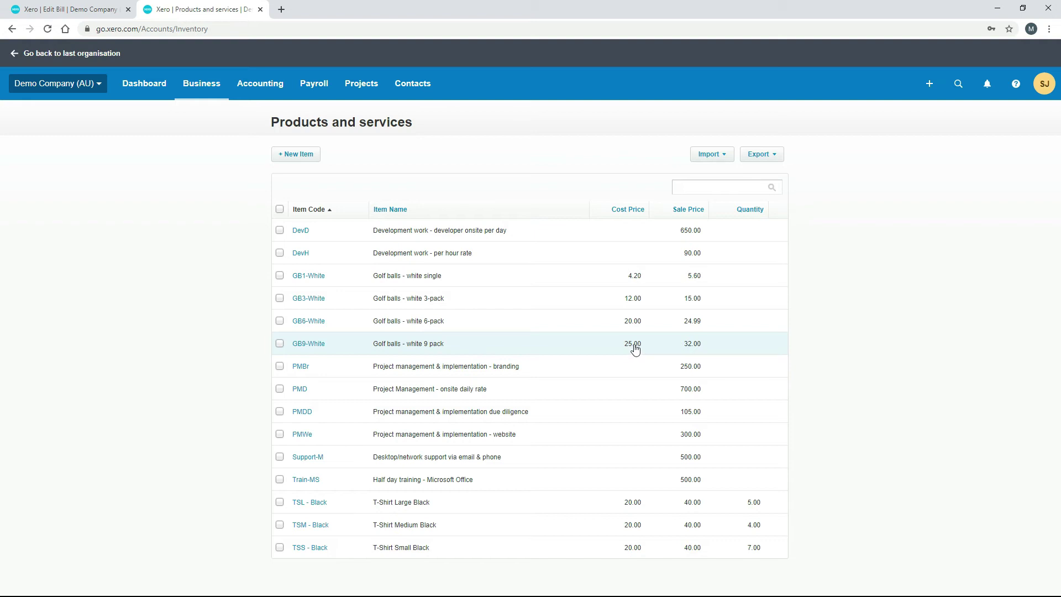
pyautogui.click(97, 4)
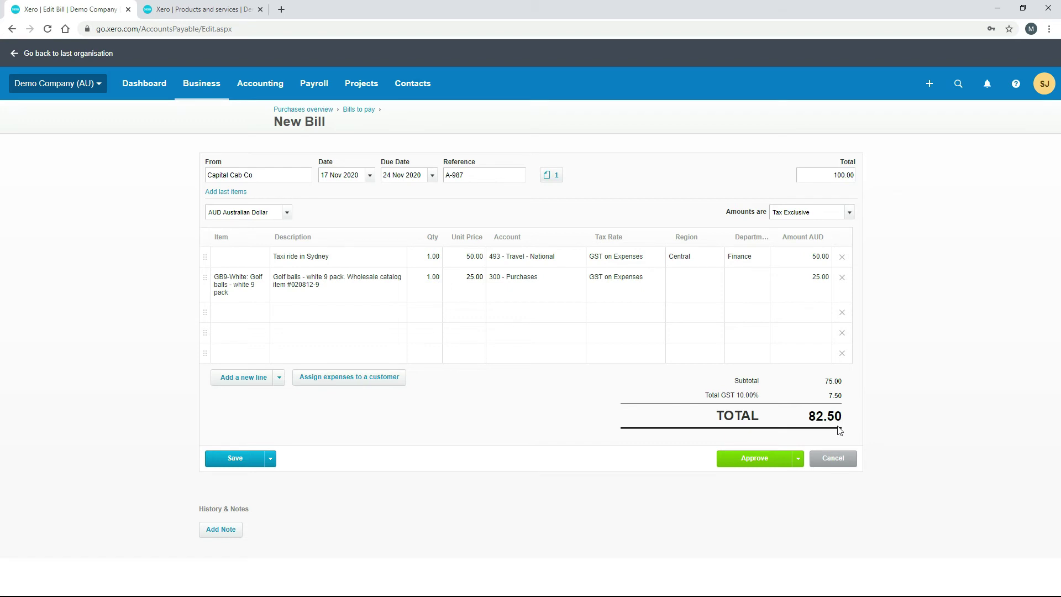
# Step: Try the Tax Inclusive and No Tax settings for the bill's amounts
pyautogui.click(849, 217)
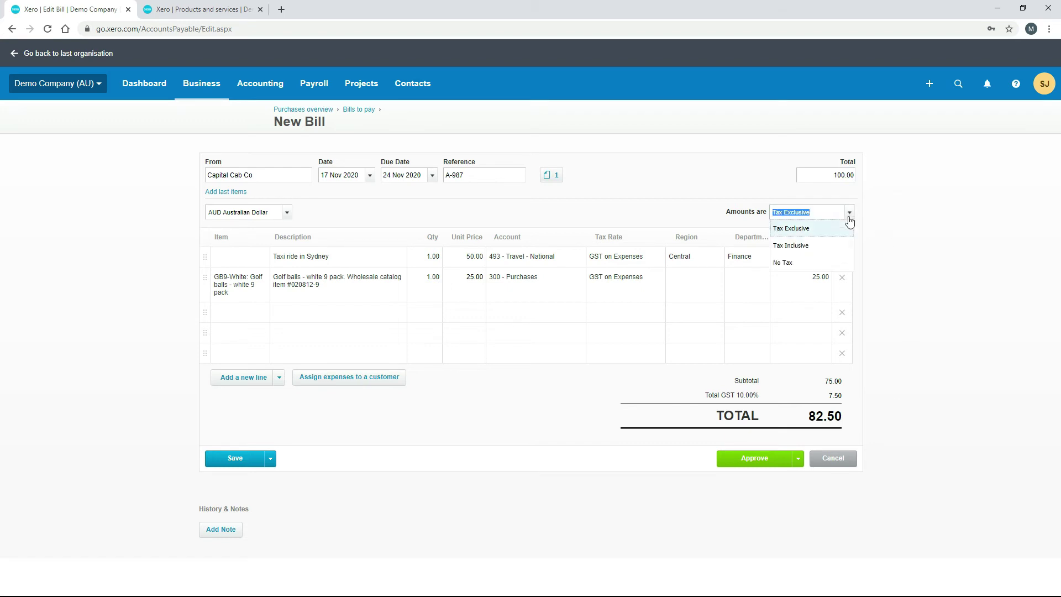
pyautogui.click(841, 252)
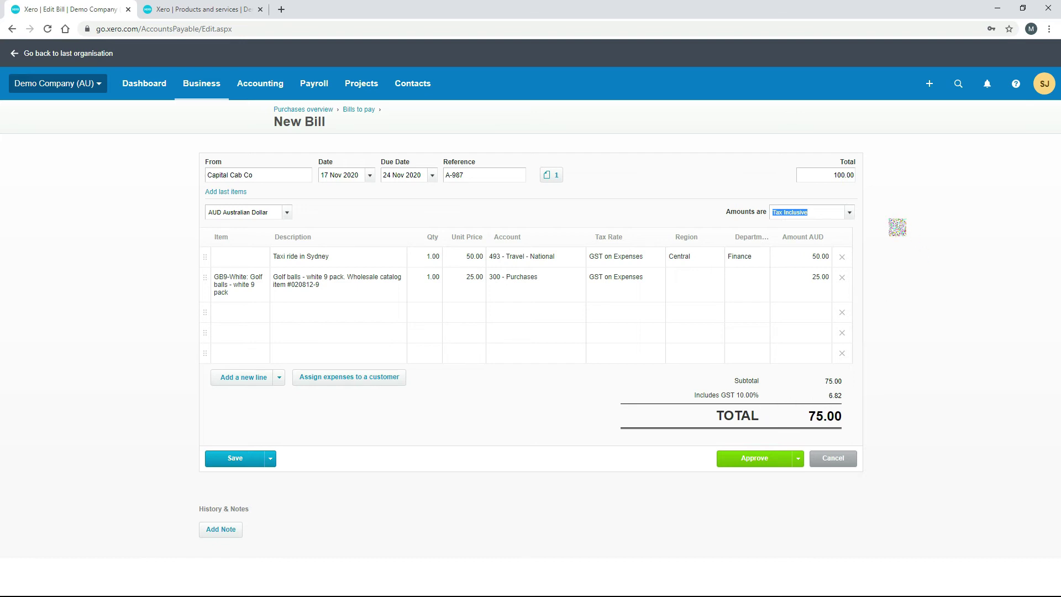
pyautogui.click(848, 215)
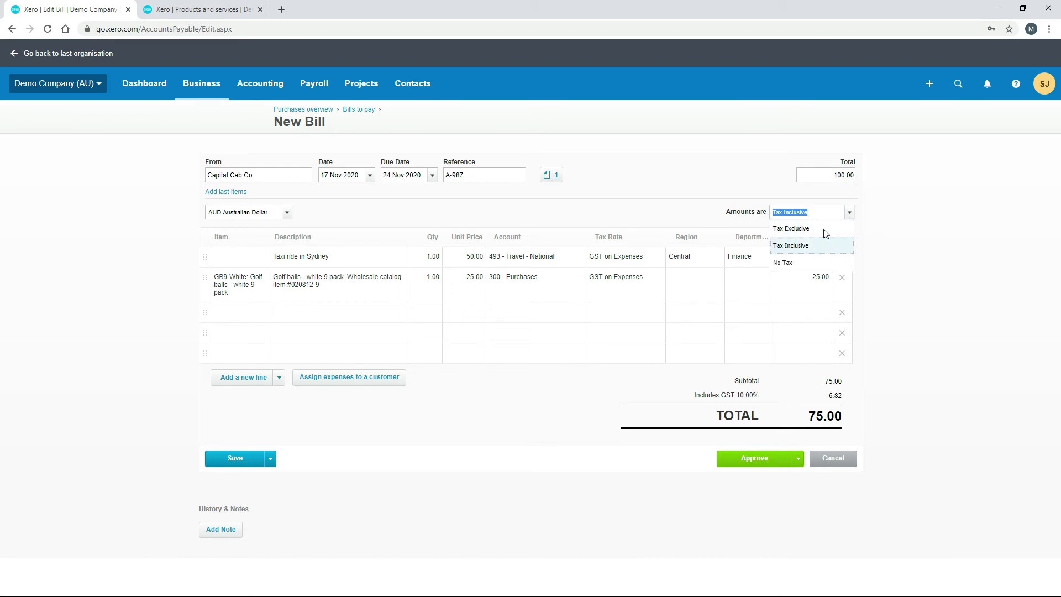
pyautogui.click(803, 268)
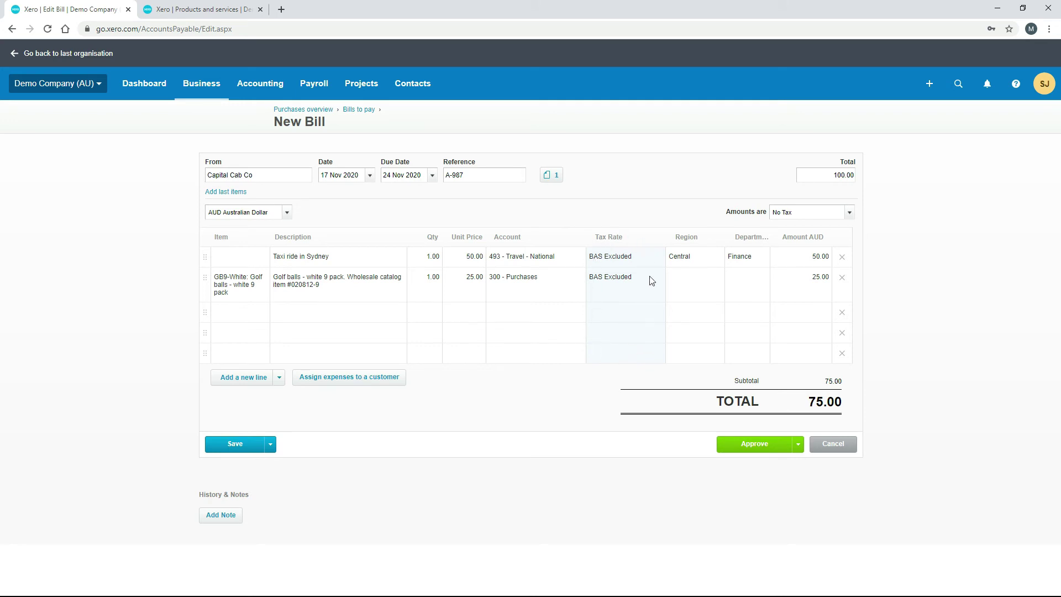
# Step: Set the bill's amounts to Tax Inclusive
pyautogui.click(850, 215)
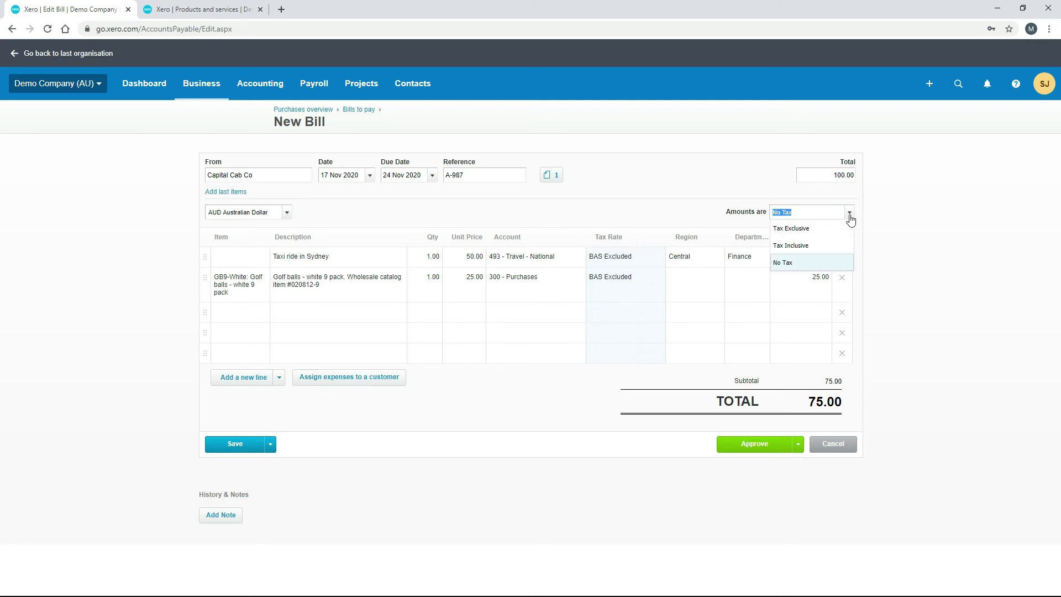
pyautogui.click(816, 244)
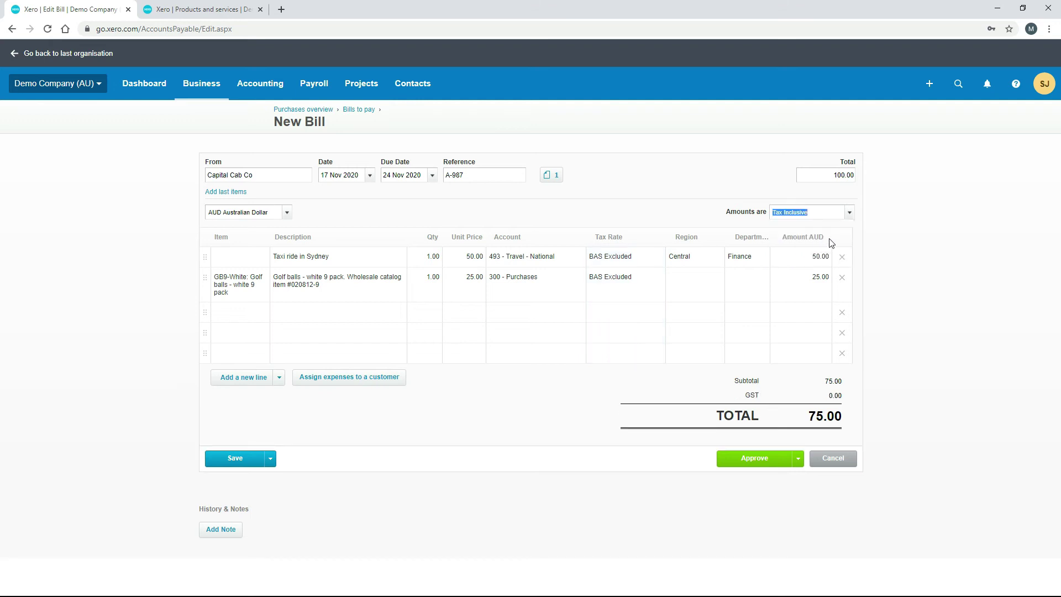
pyautogui.click(795, 224)
# Step: Set the tax rate to GST on Expenses on both the taxi ride line and the golf balls line
pyautogui.click(617, 257)
pyautogui.click(657, 259)
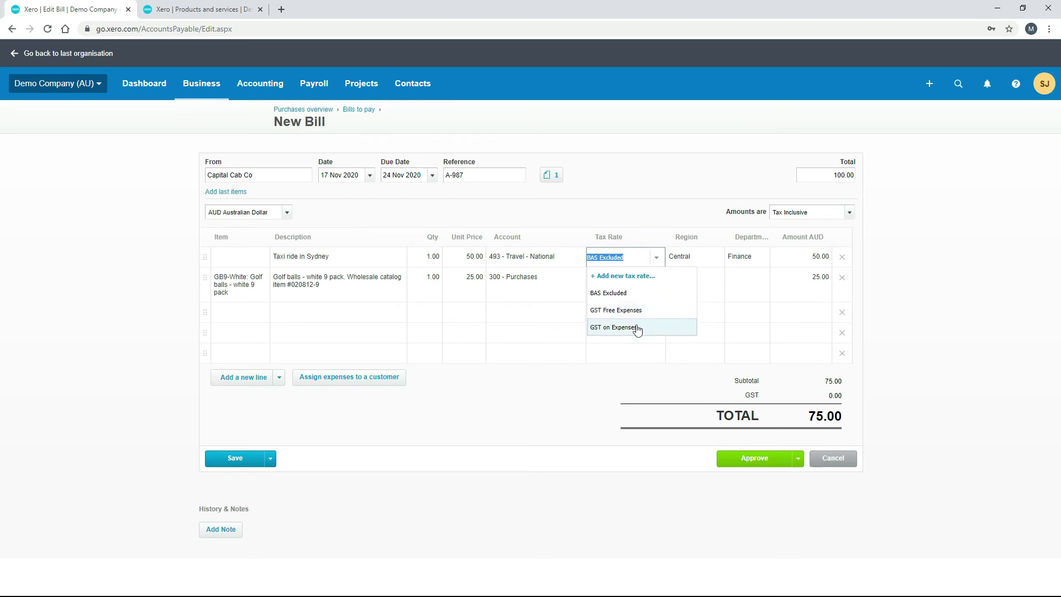
pyautogui.click(637, 328)
pyautogui.click(652, 291)
pyautogui.click(656, 283)
pyautogui.click(644, 349)
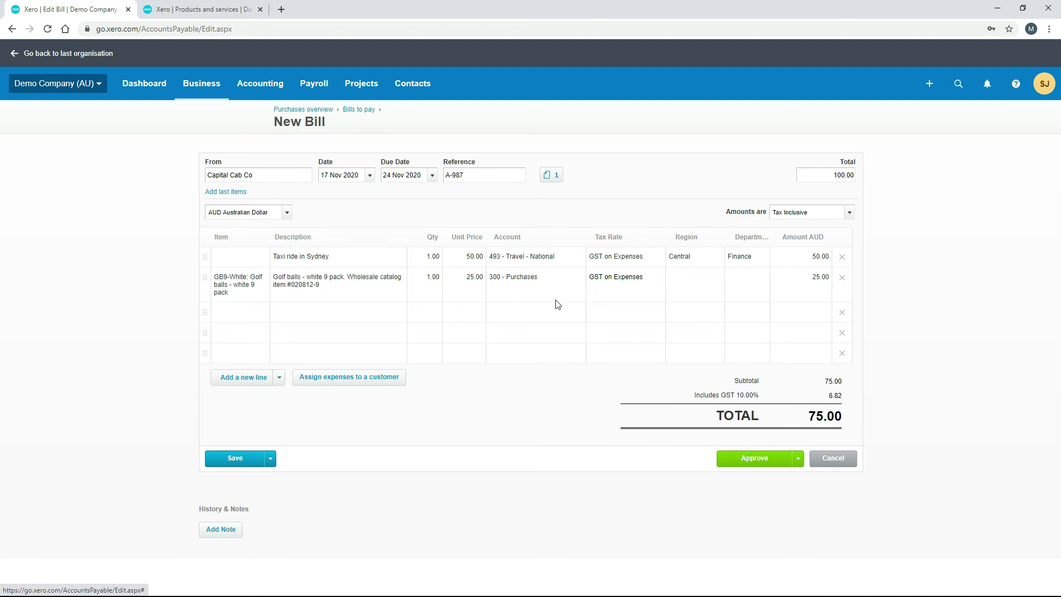
# Step: Delete the empty third line of the bill
pyautogui.click(842, 313)
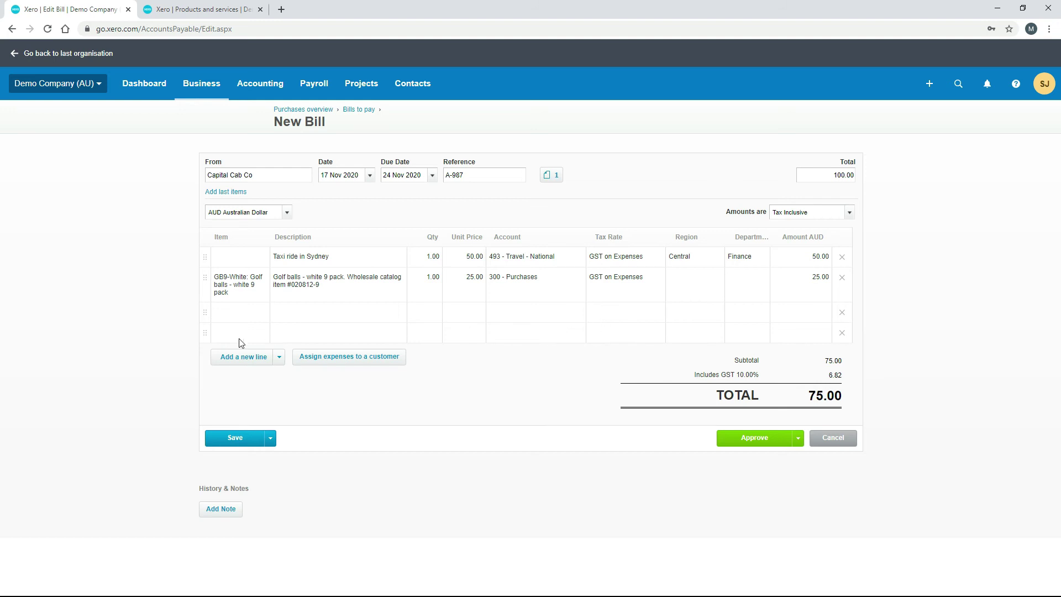
# Step: Review the options for adding several lines at once and for saving the bill
pyautogui.click(279, 358)
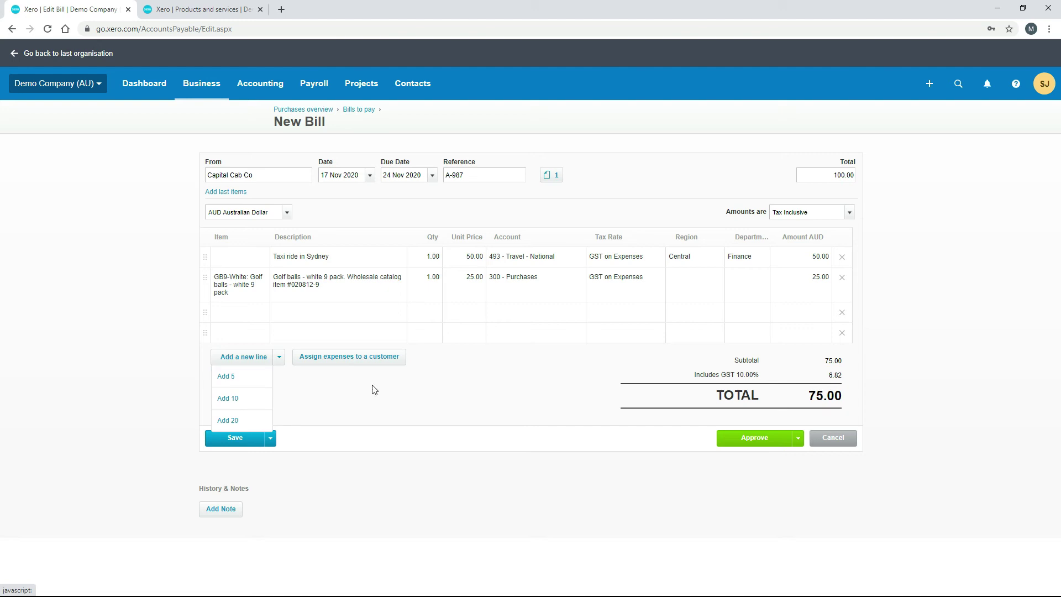
pyautogui.click(409, 390)
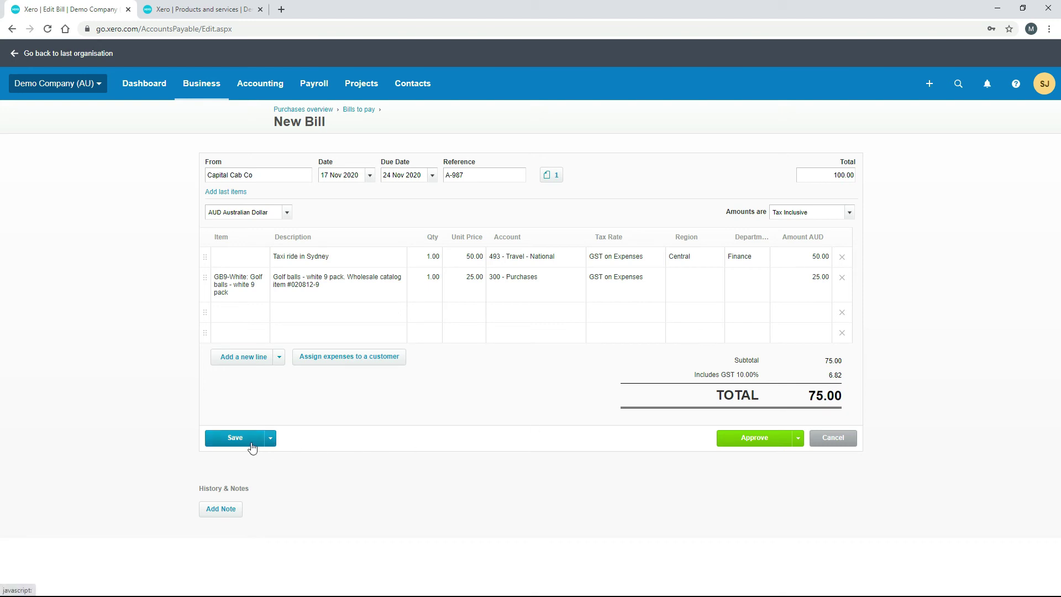
pyautogui.click(270, 439)
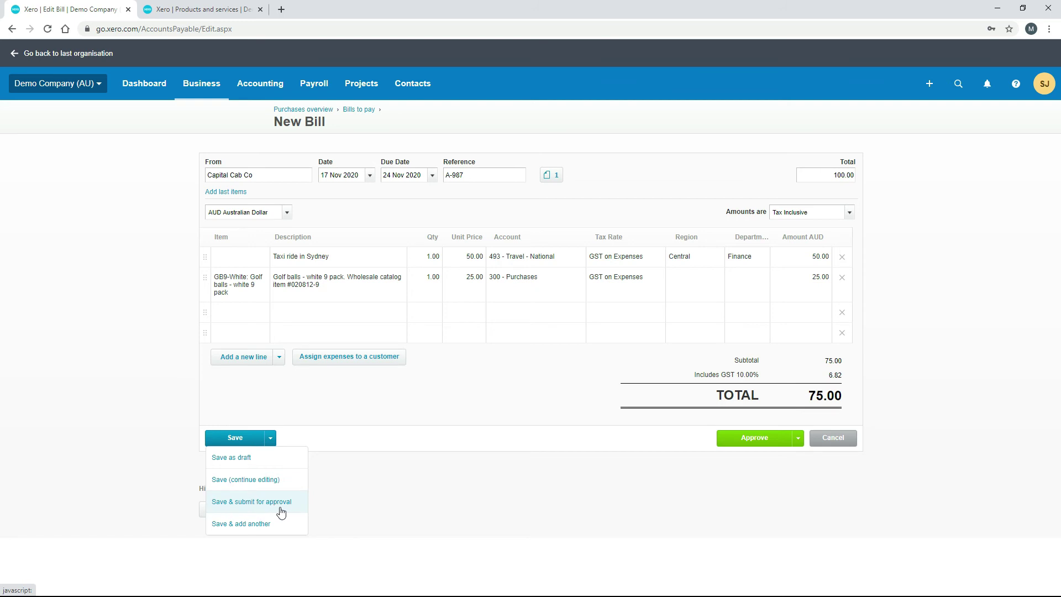
pyautogui.click(592, 495)
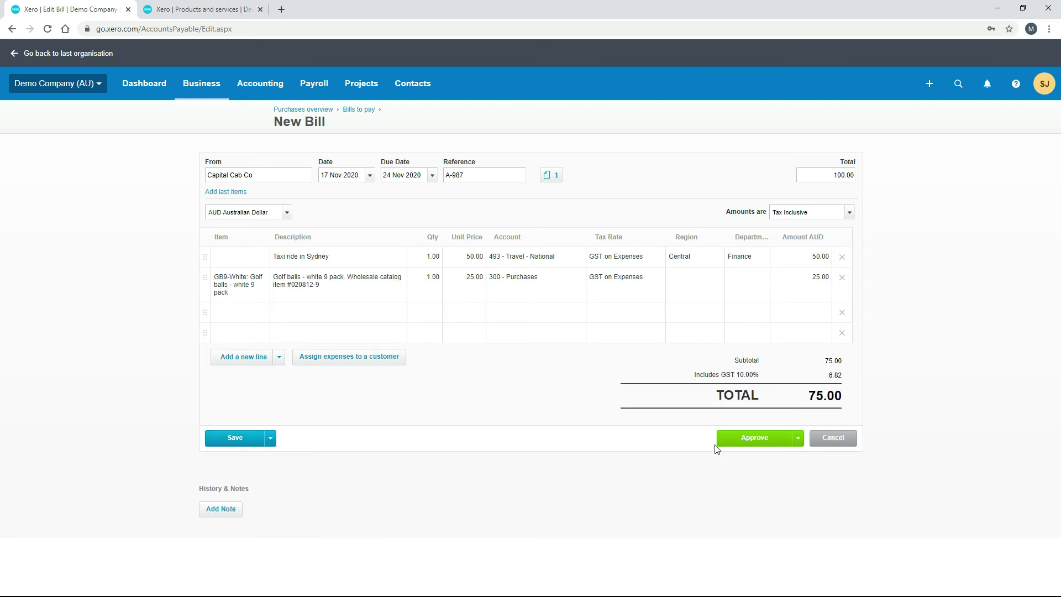
# Step: Open the Bills to pay list in the second browser tab, keeping the new bill open in the first
pyautogui.click(210, 9)
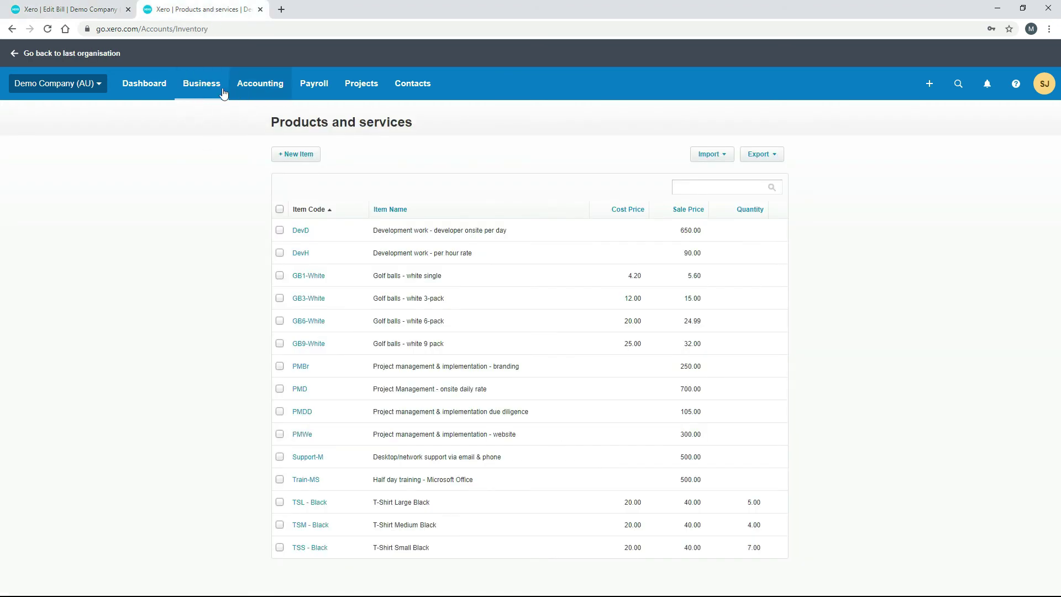
pyautogui.click(204, 89)
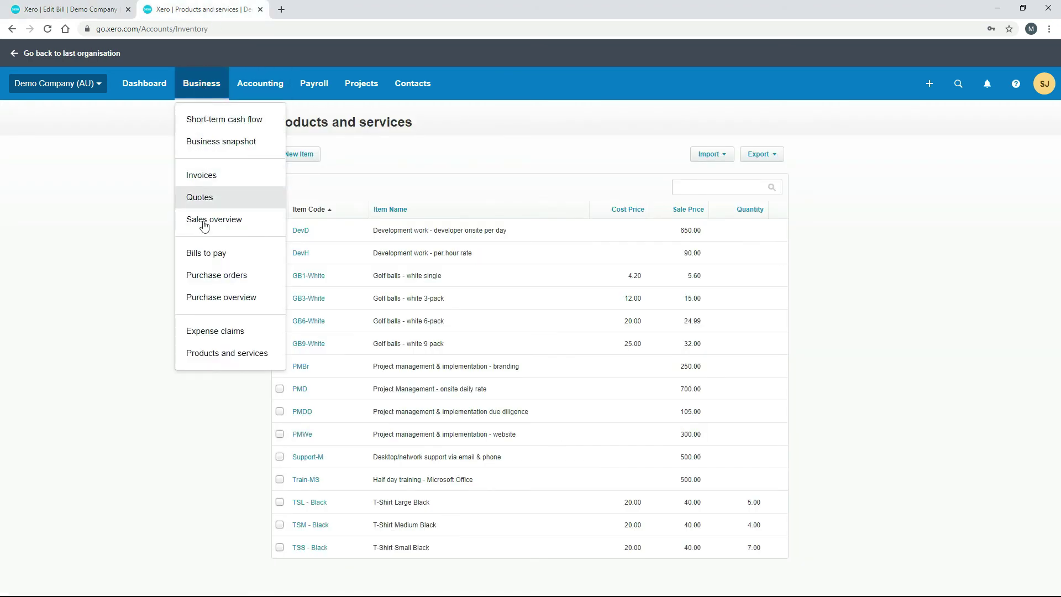
pyautogui.click(210, 255)
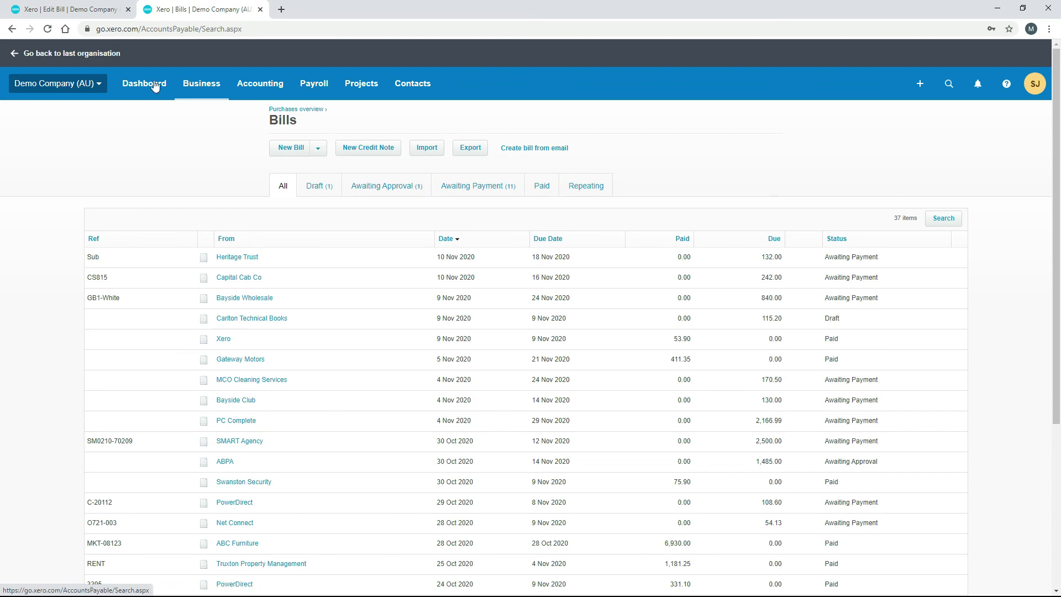
pyautogui.click(103, 10)
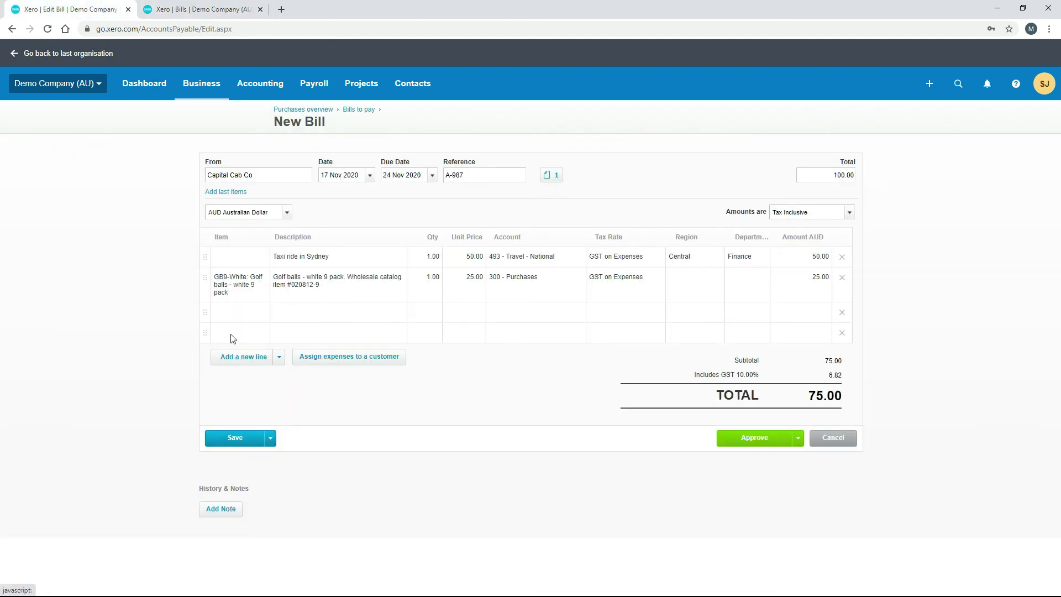
pyautogui.click(201, 9)
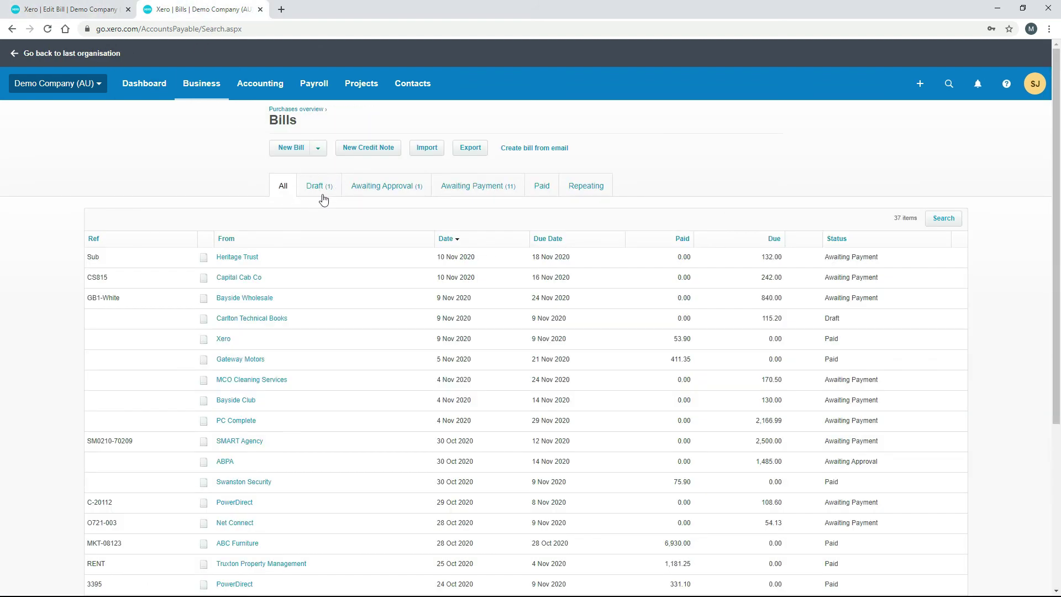
# Step: Compare the new bill's save and submit options with the status categories in the Bills list open in the other browser tab
pyautogui.click(103, 9)
pyautogui.click(270, 441)
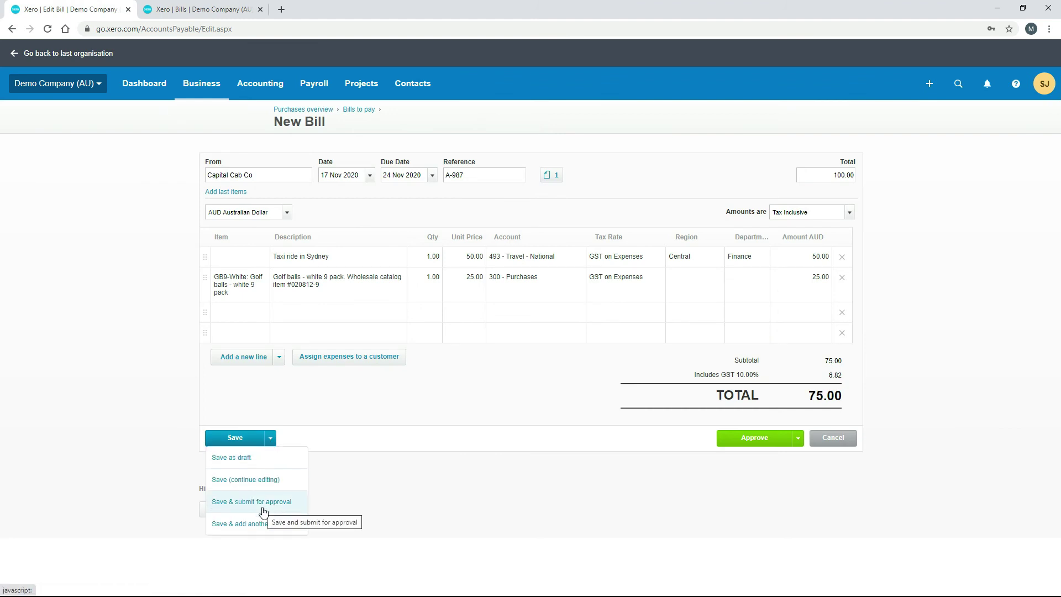
pyautogui.click(202, 9)
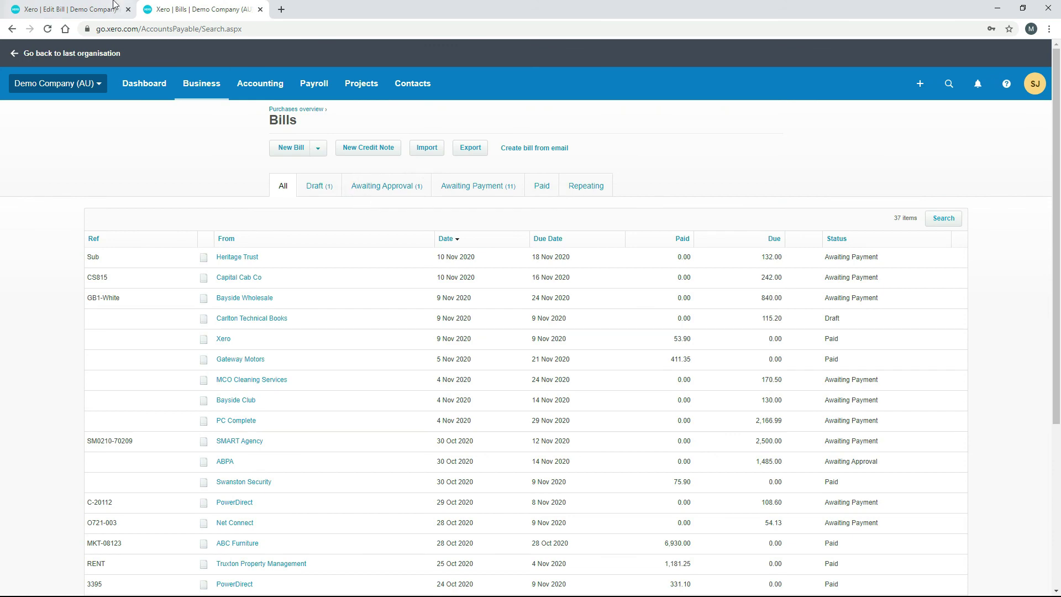
pyautogui.hotkey('ctrl', 'Tab')
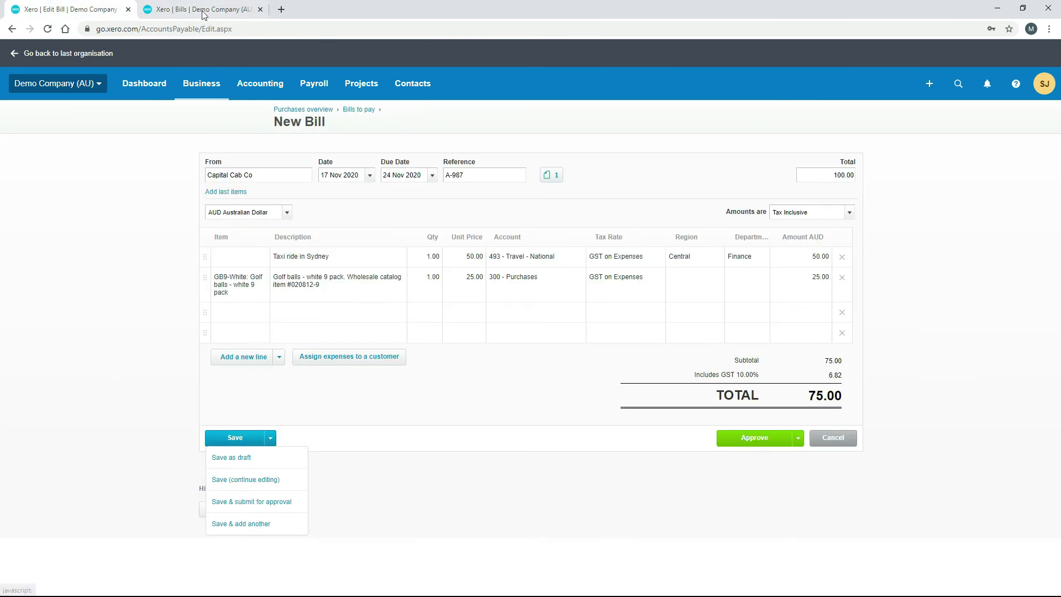
pyautogui.hotkey('ctrl', 'Tab')
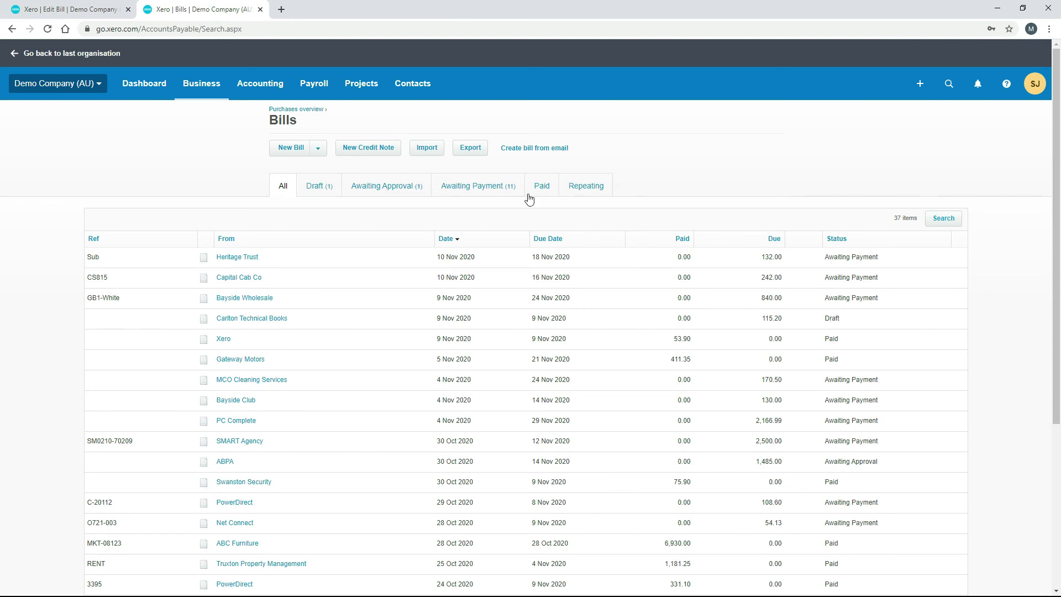
pyautogui.hotkey('ctrl', 'Tab')
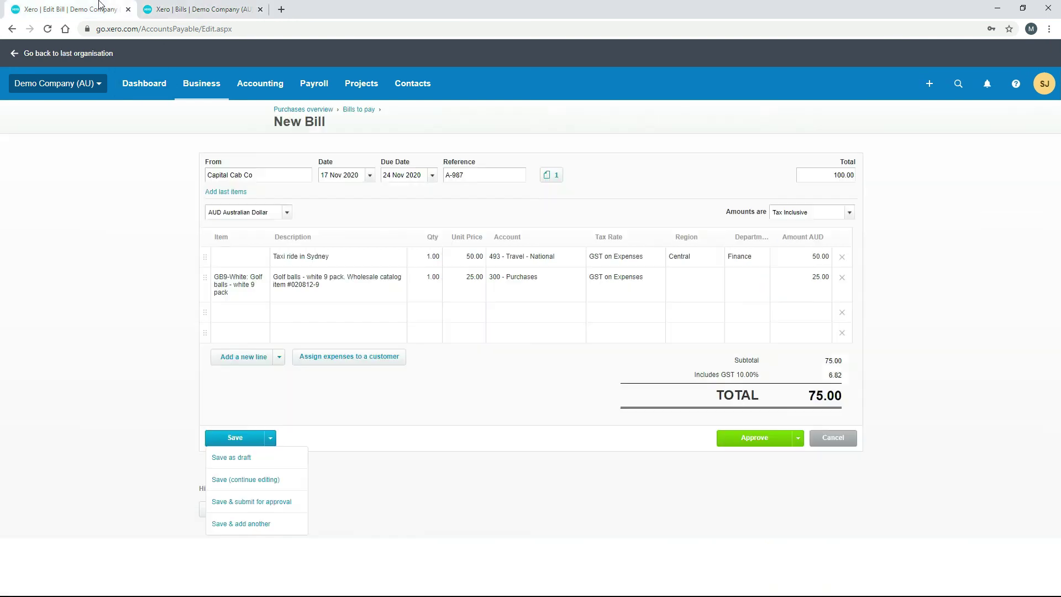
# Step: Save the Capital Cab Co bill as a draft and reopen bill A-987 from the draft bills list
pyautogui.click(238, 439)
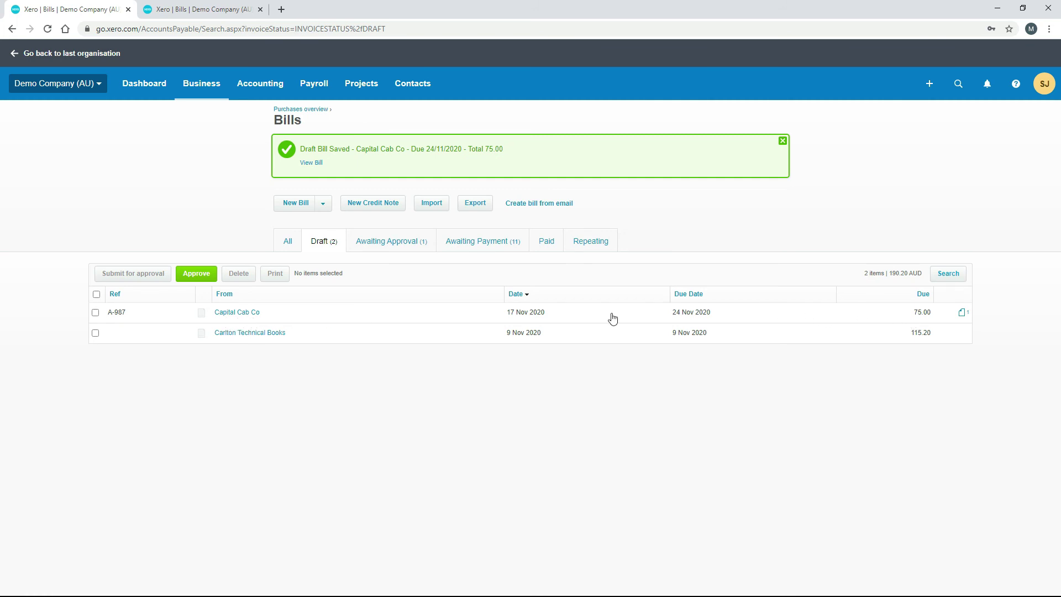
pyautogui.click(96, 312)
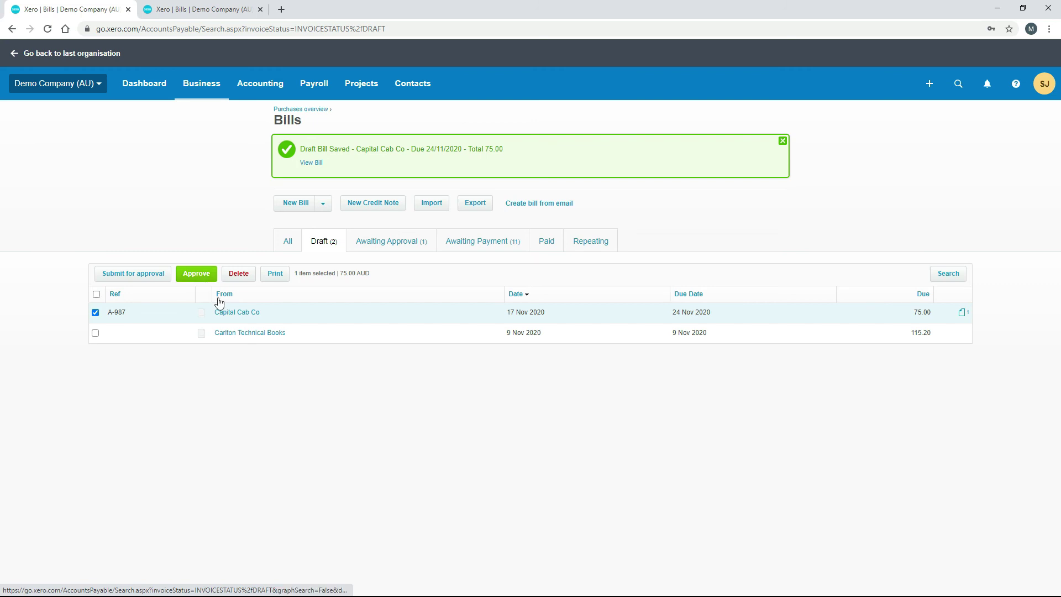
pyautogui.click(248, 313)
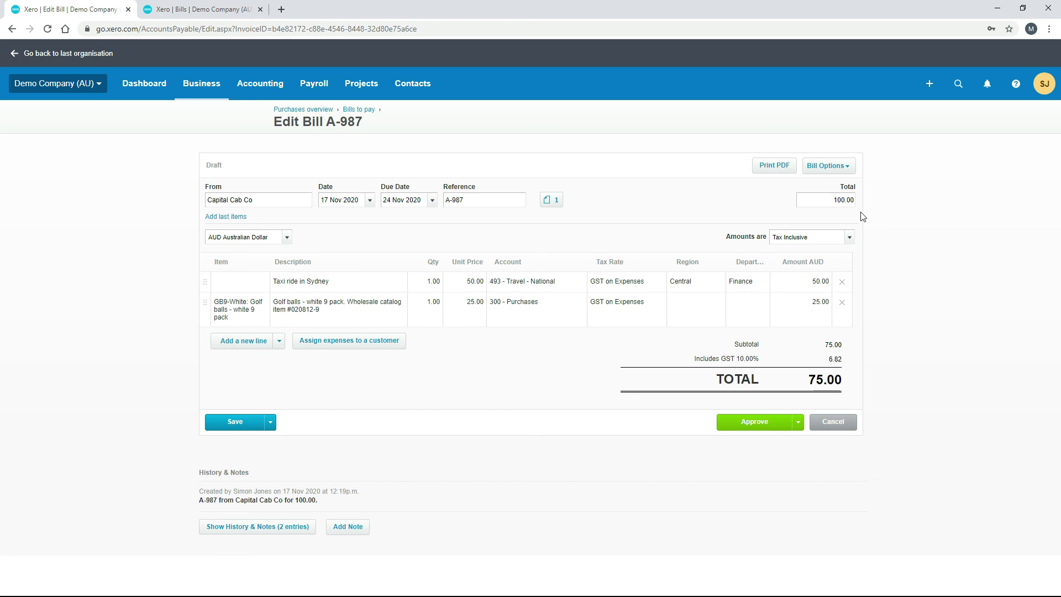
# Step: Set the total of bill A-987 to 75, approve the bill, and return to the Bills to pay list
pyautogui.click(756, 423)
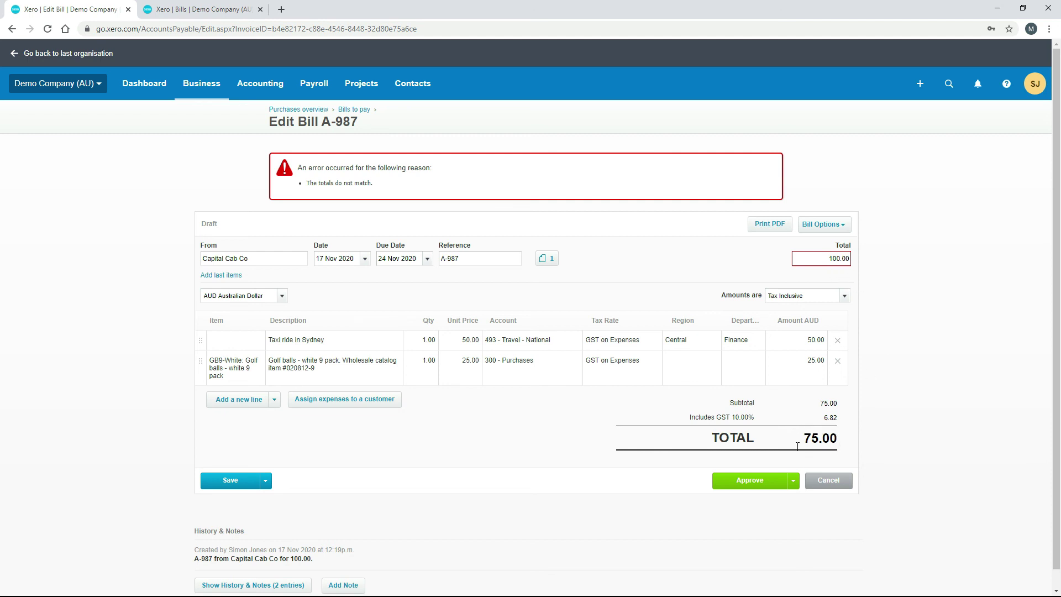
pyautogui.moveTo(828, 259); pyautogui.dragTo(850, 258)
pyautogui.write('75')
pyautogui.click(754, 482)
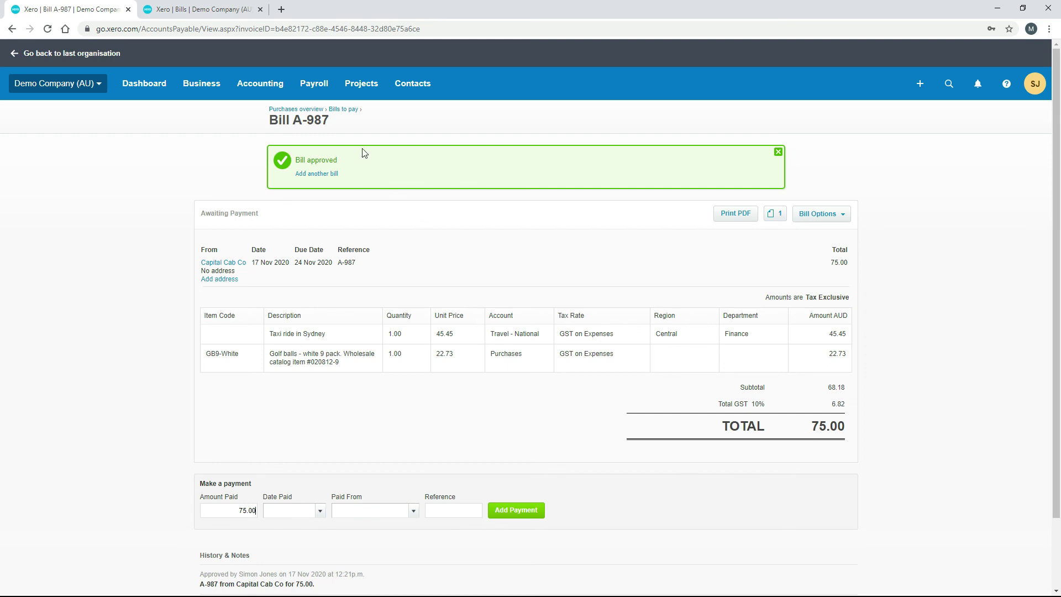
pyautogui.click(339, 111)
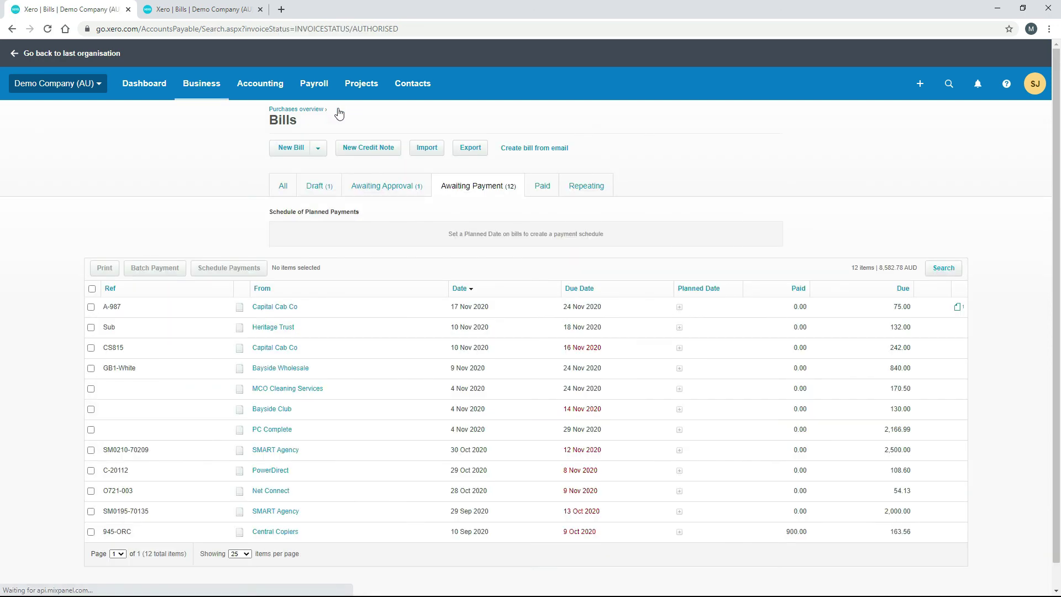